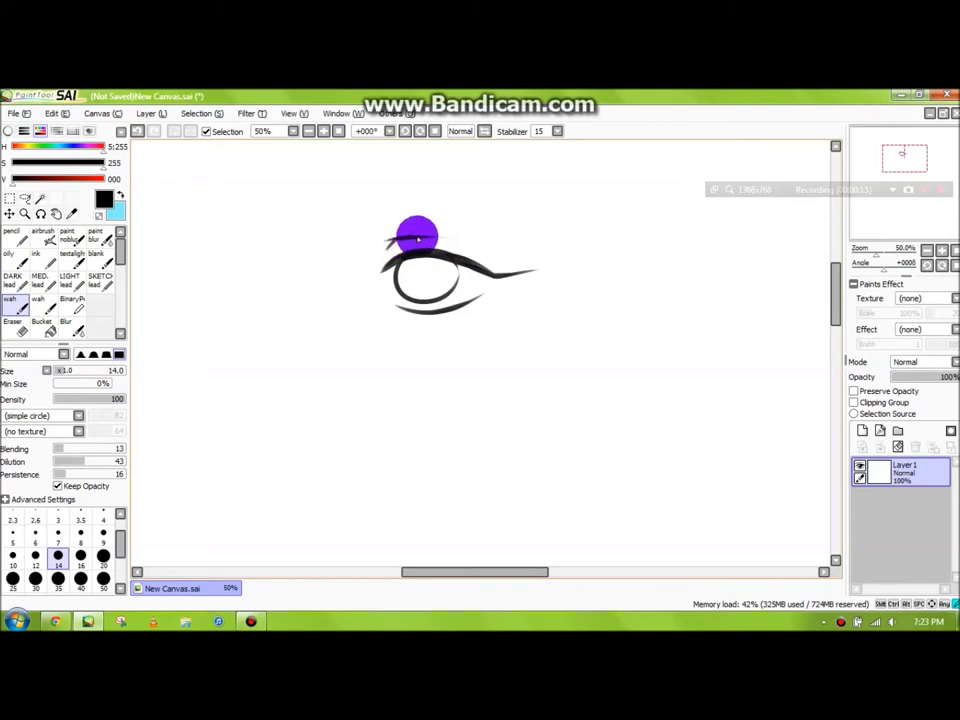
# Outline the eyebrow and complete the eye's line art with the iris edge, inner rings and closed corners, using brush size 10 for the eye
pyautogui.moveTo(392, 189)
pyautogui.mouseDown()
pyautogui.moveTo(472, 210)
pyautogui.moveTo(388, 213)
pyautogui.mouseUp()
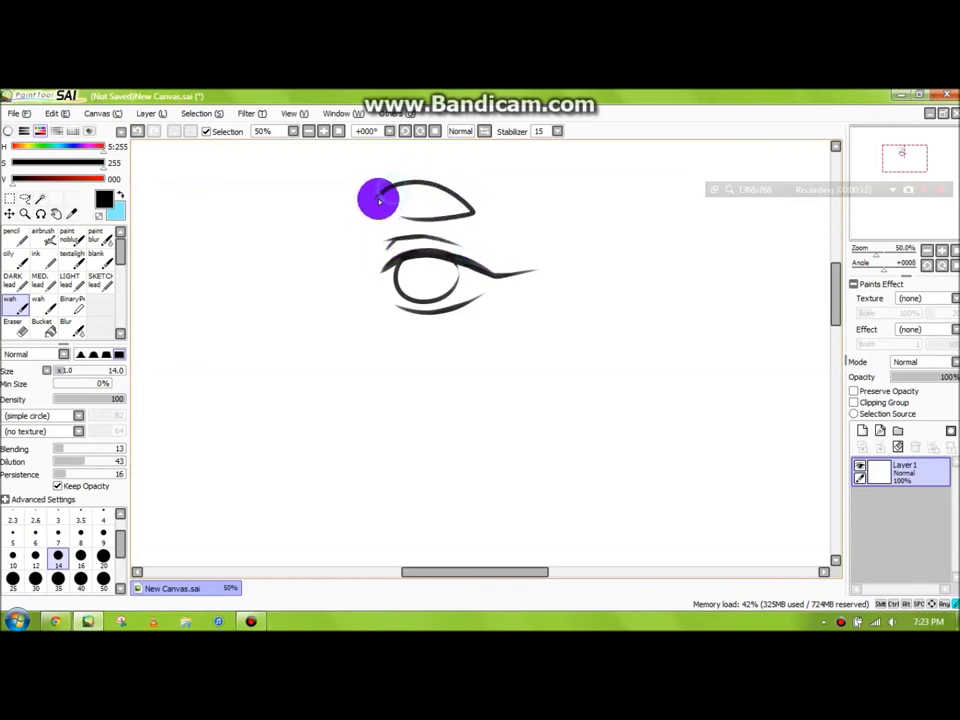
pyautogui.click(945, 258)
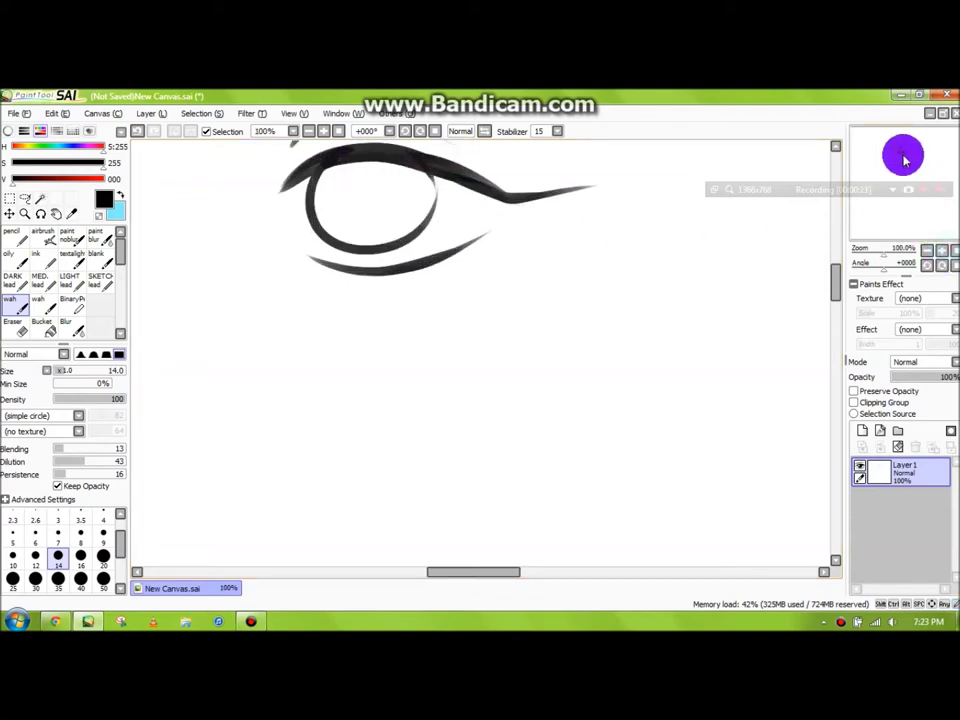
pyautogui.click(903, 155)
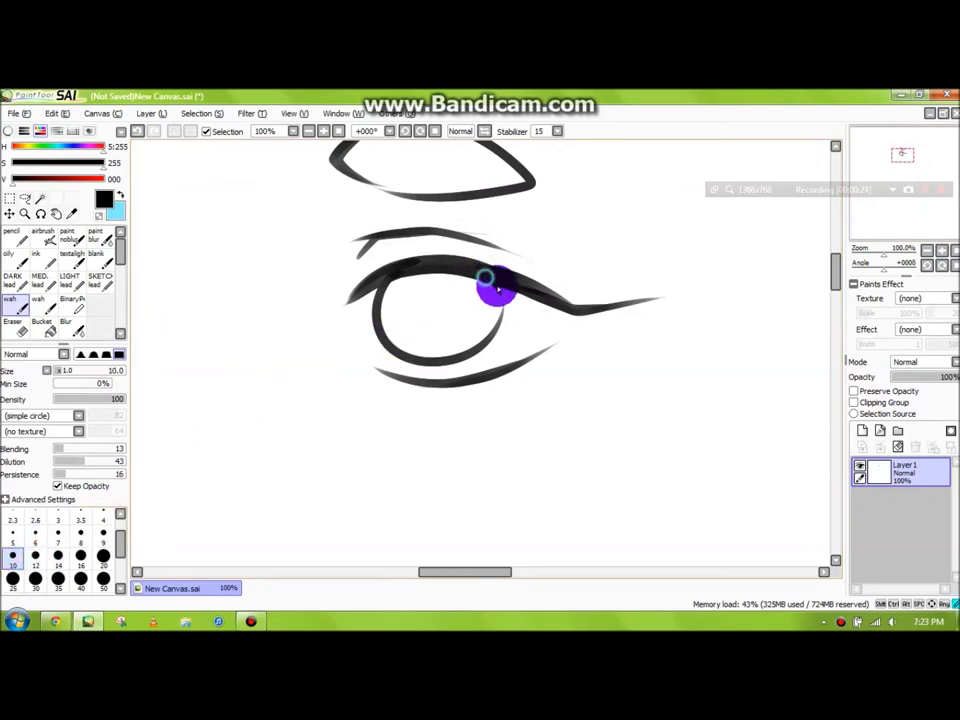
pyautogui.moveTo(502, 292); pyautogui.dragTo(498, 324)
pyautogui.moveTo(436, 267)
pyautogui.mouseDown()
pyautogui.moveTo(403, 325)
pyautogui.moveTo(466, 275)
pyautogui.mouseUp()
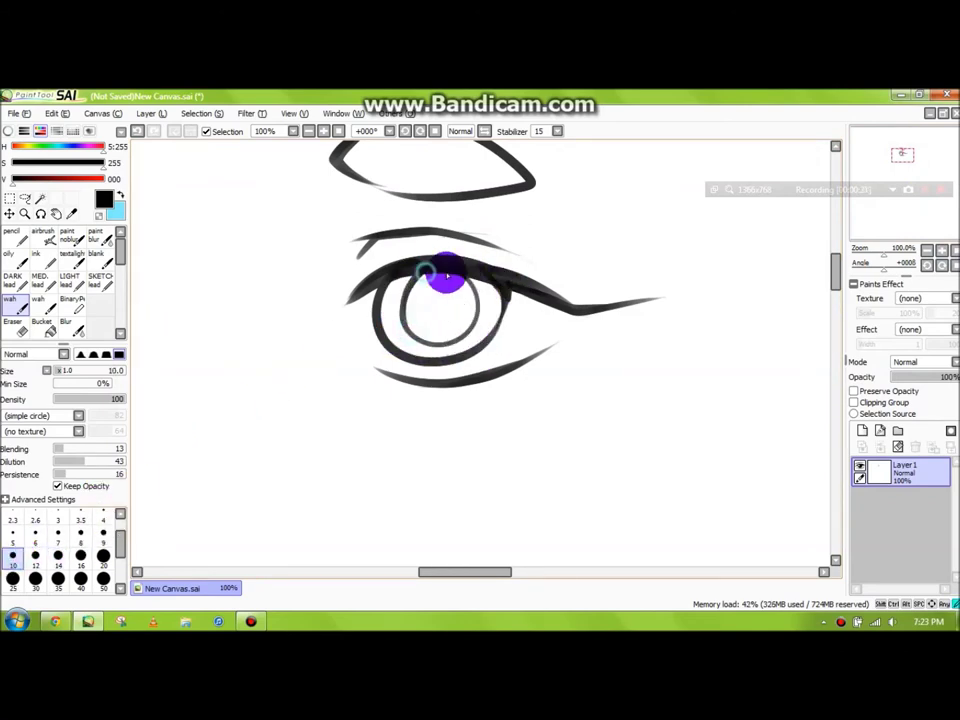
pyautogui.moveTo(472, 292)
pyautogui.mouseDown()
pyautogui.moveTo(434, 337)
pyautogui.moveTo(423, 311)
pyautogui.moveTo(472, 320)
pyautogui.mouseUp()
pyautogui.moveTo(436, 379)
pyautogui.mouseDown()
pyautogui.moveTo(361, 354)
pyautogui.moveTo(358, 289)
pyautogui.moveTo(552, 302)
pyautogui.mouseUp()
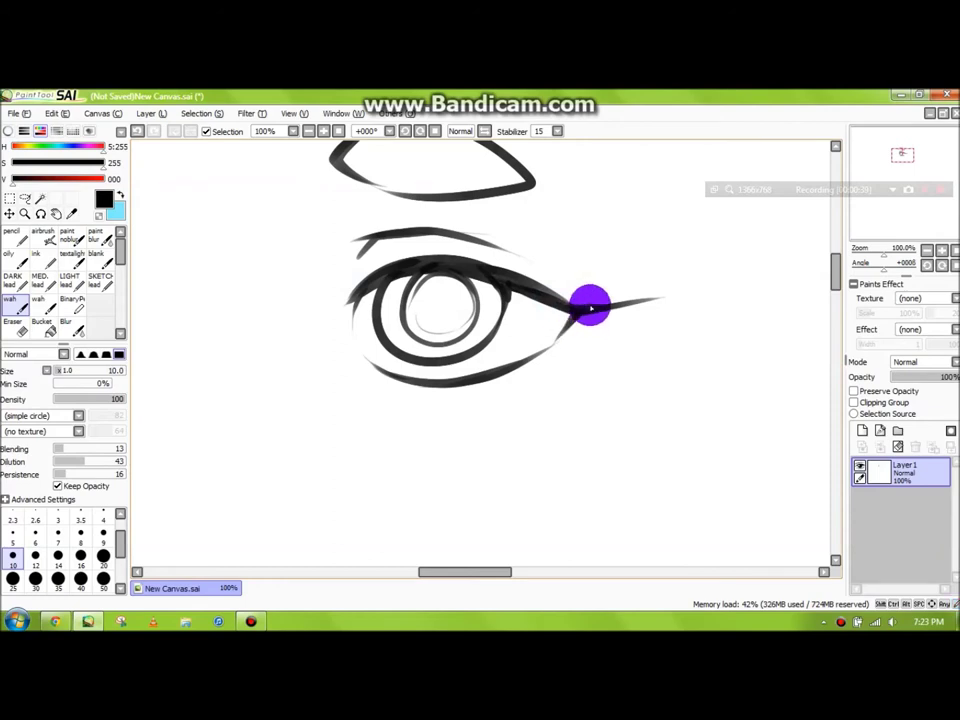
pyautogui.moveTo(830, 284); pyautogui.dragTo(836, 272)
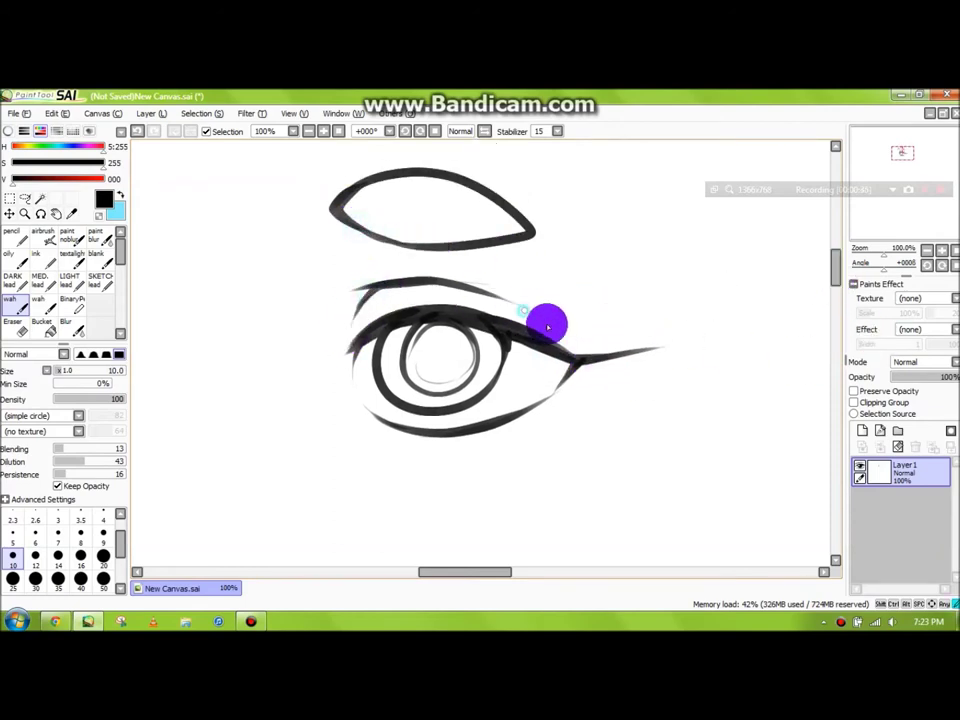
# Add a Multiply layer above the line art and fill the iris with red using the pencil at size 120
pyautogui.click(863, 431)
pyautogui.click(924, 364)
pyautogui.click(925, 387)
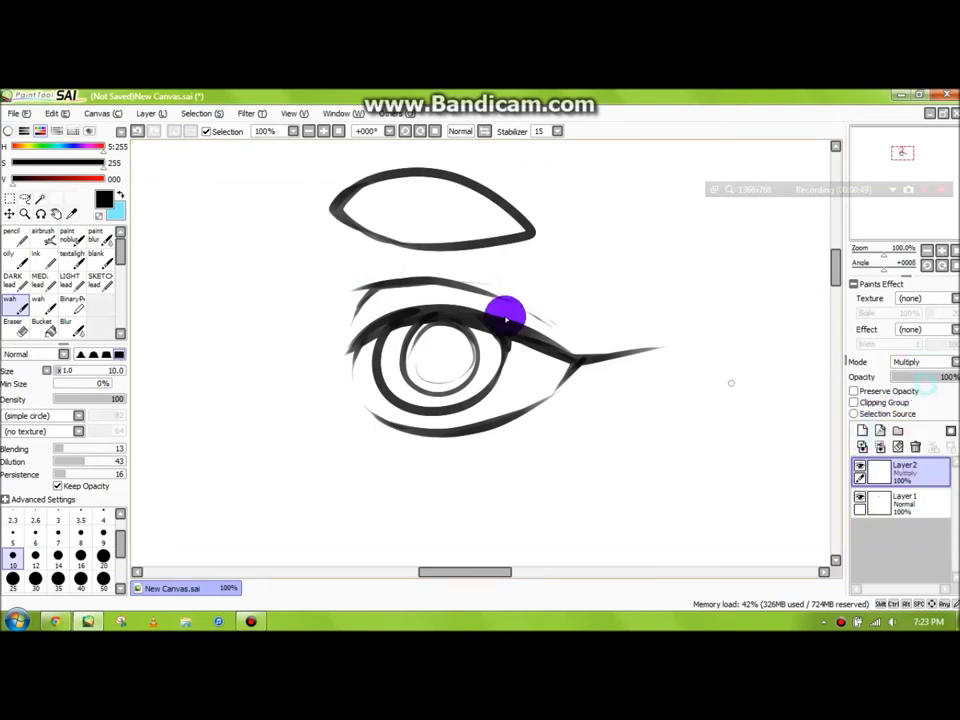
pyautogui.moveTo(75, 176); pyautogui.dragTo(68, 168)
pyautogui.click(21, 243)
pyautogui.click(101, 529)
pyautogui.moveTo(439, 332)
pyautogui.mouseDown()
pyautogui.moveTo(437, 381)
pyautogui.moveTo(411, 341)
pyautogui.moveTo(387, 356)
pyautogui.moveTo(410, 394)
pyautogui.moveTo(460, 335)
pyautogui.mouseUp()
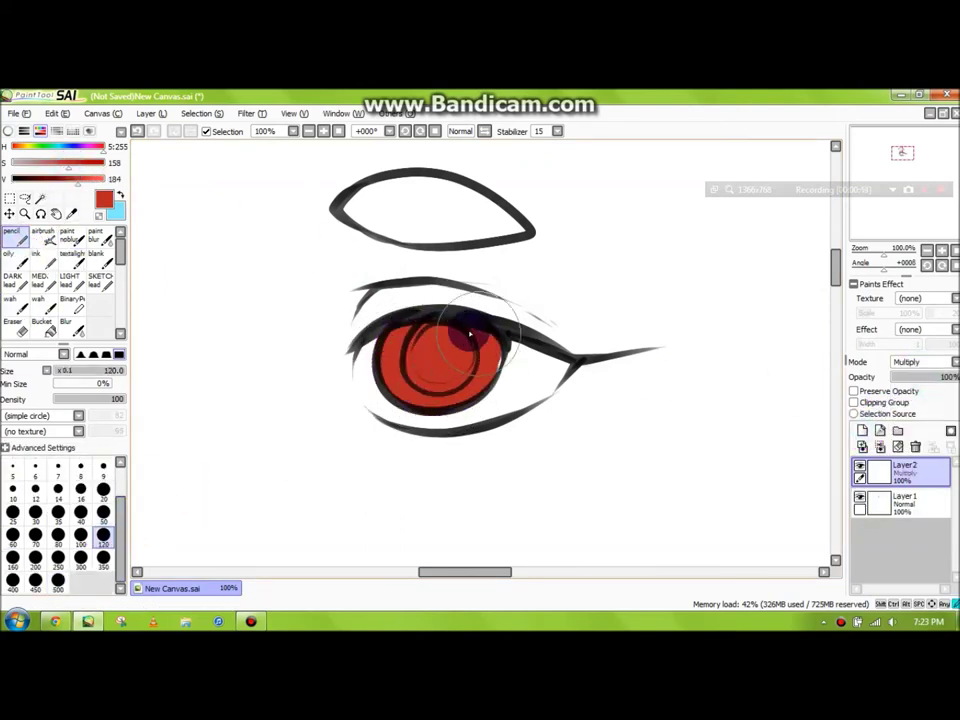
# Add a clipped Multiply layer, shade the upper iris violet-blue with a size 50 pencil and soften the shading with the Blur brush
pyautogui.click(103, 512)
pyautogui.click(862, 430)
pyautogui.click(921, 362)
pyautogui.click(915, 381)
pyautogui.click(854, 402)
pyautogui.moveTo(370, 355)
pyautogui.mouseDown()
pyautogui.moveTo(543, 380)
pyautogui.moveTo(388, 343)
pyautogui.moveTo(467, 365)
pyautogui.moveTo(386, 358)
pyautogui.moveTo(457, 352)
pyautogui.moveTo(426, 357)
pyautogui.mouseUp()
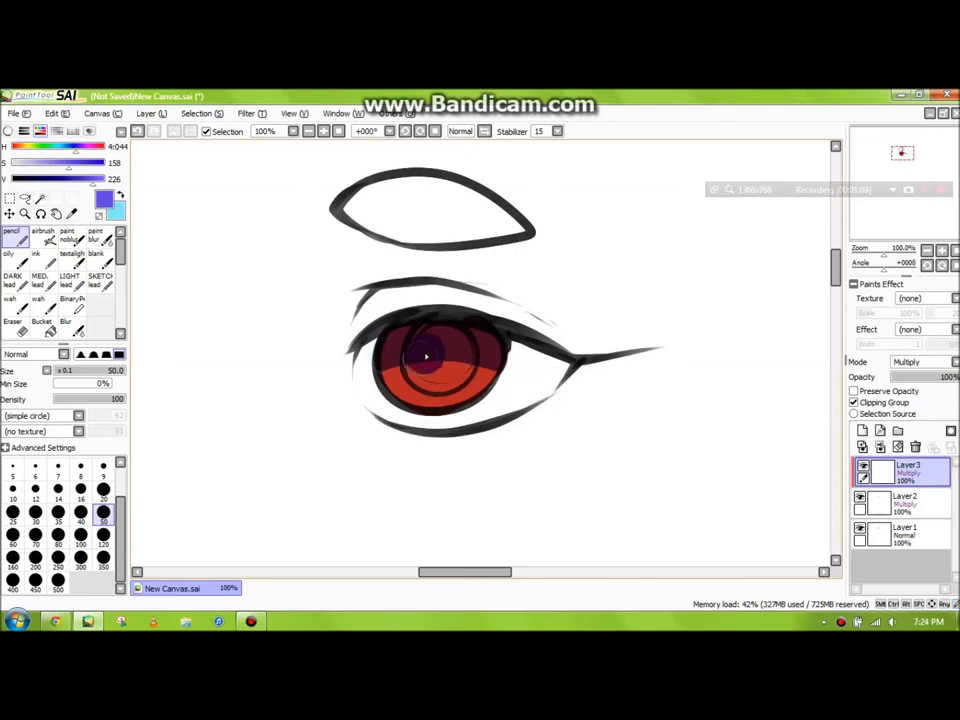
pyautogui.click(67, 325)
pyautogui.click(35, 540)
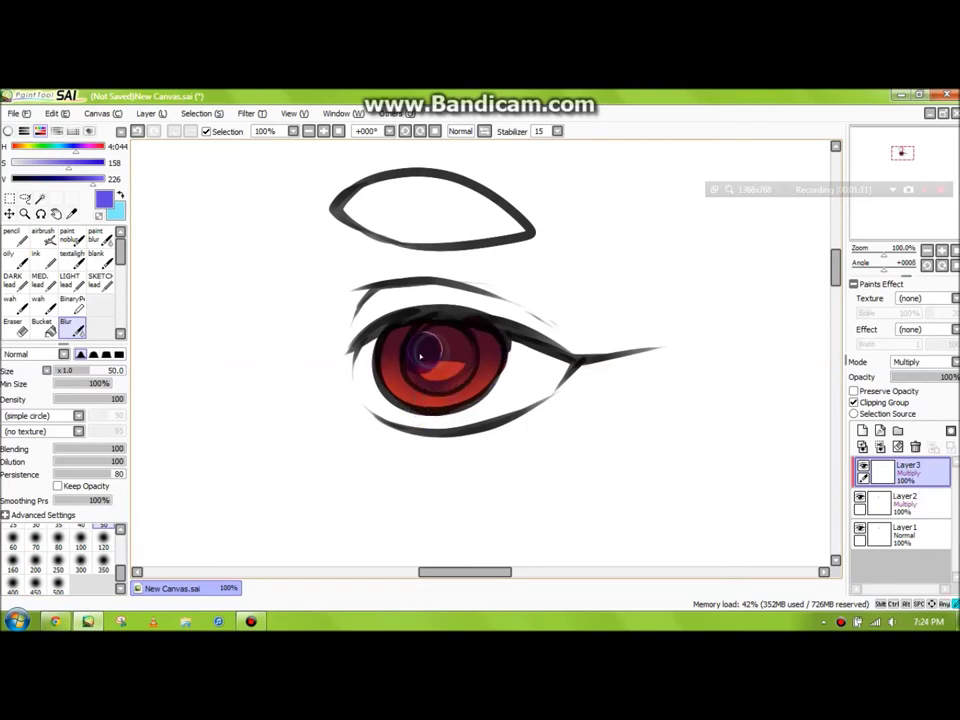
# Add a new layer and paint pale orange-yellow highlights on the iris with the pencil at size 20
pyautogui.click(15, 240)
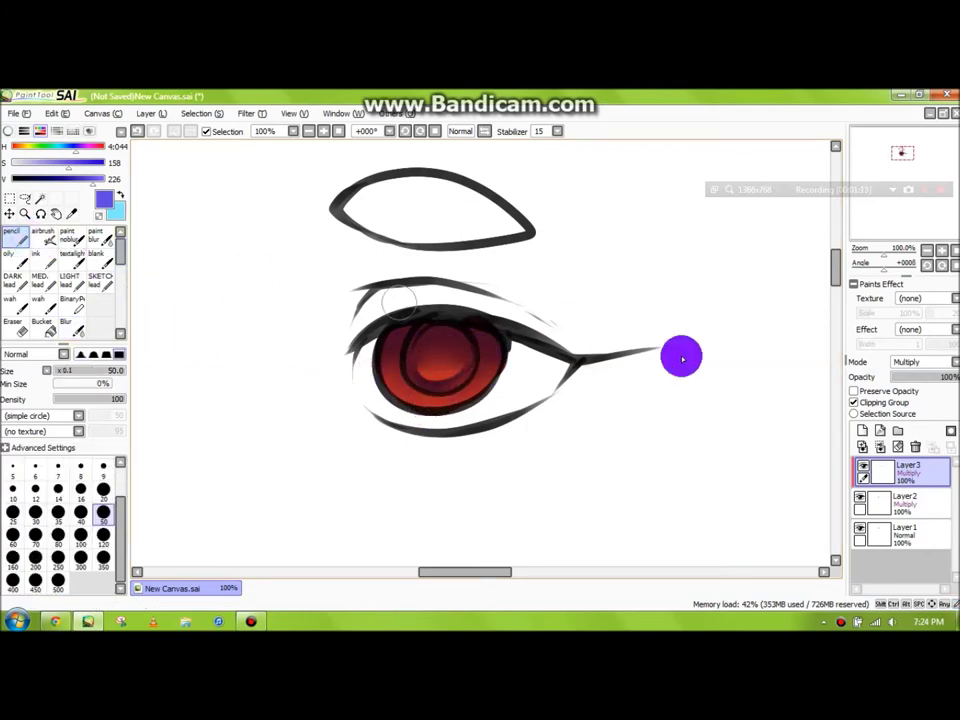
pyautogui.click(862, 430)
pyautogui.click(22, 148)
pyautogui.click(43, 164)
pyautogui.click(103, 180)
pyautogui.click(57, 164)
pyautogui.click(103, 490)
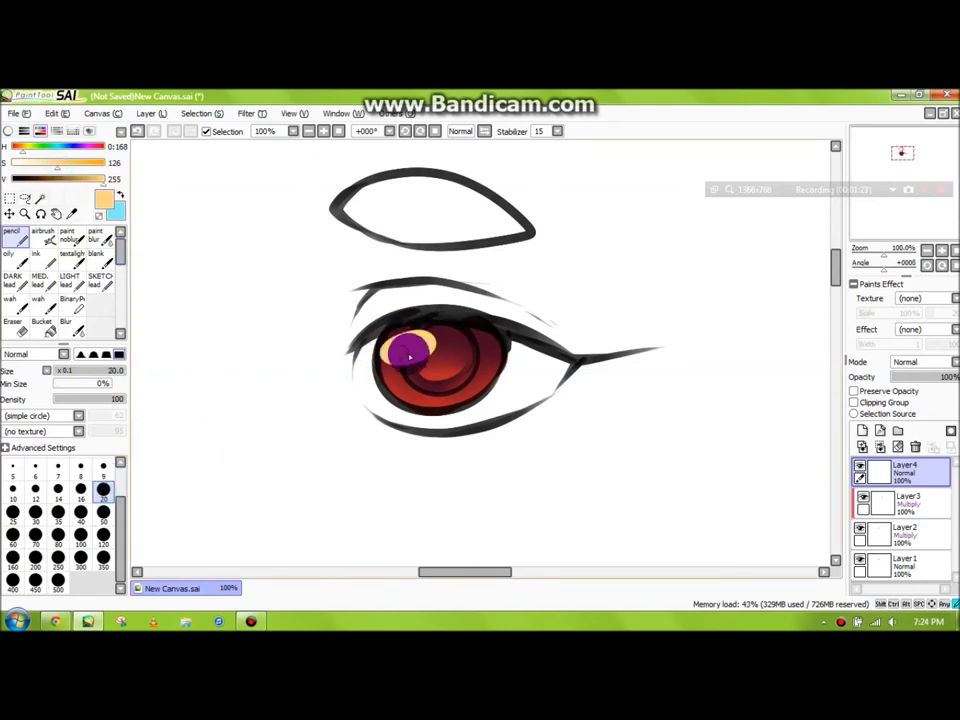
# Set the highlight layer's blending mode to Overlay and duplicate the layer
pyautogui.click(930, 364)
pyautogui.click(926, 406)
pyautogui.click(146, 118)
pyautogui.click(200, 394)
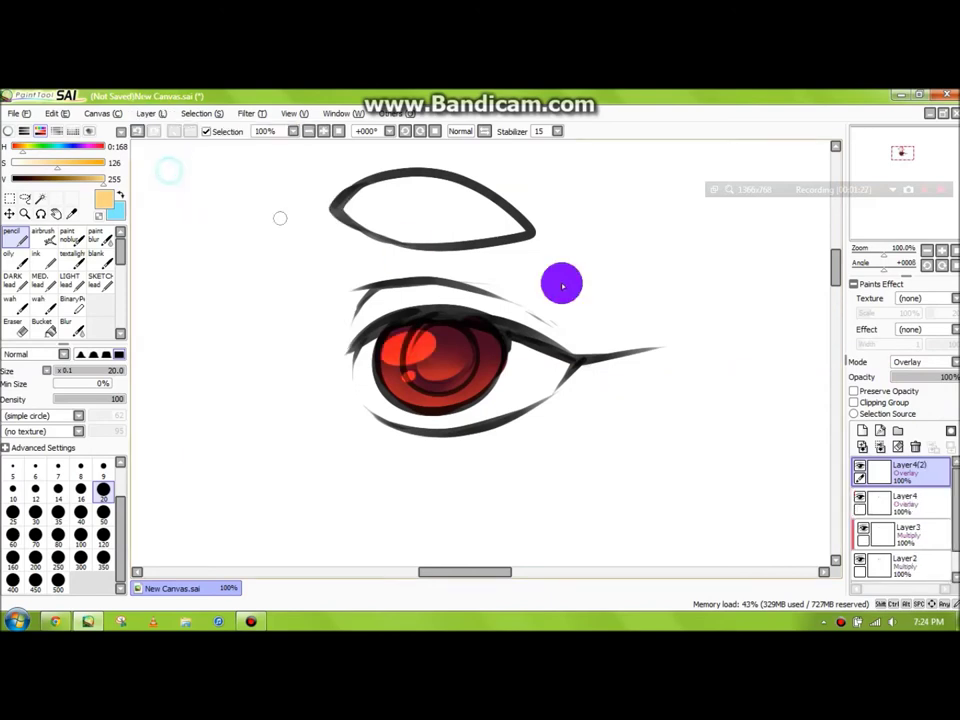
# Set the duplicated highlight layer to Luminosity and give it a Fringe effect with width 2
pyautogui.click(930, 364)
pyautogui.click(926, 417)
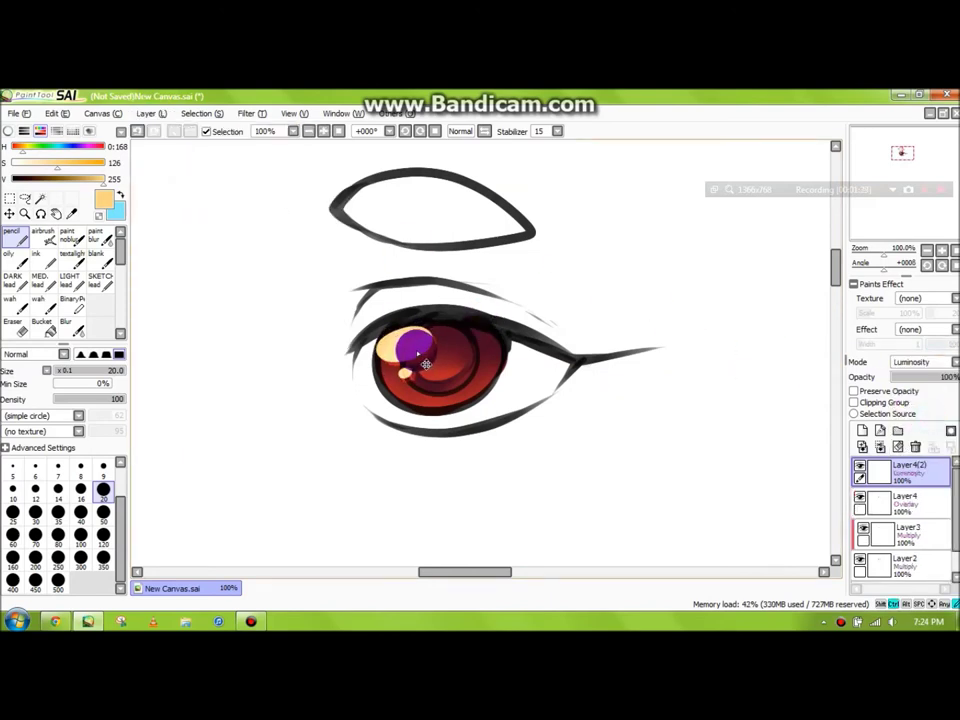
pyautogui.click(924, 334)
pyautogui.click(875, 347)
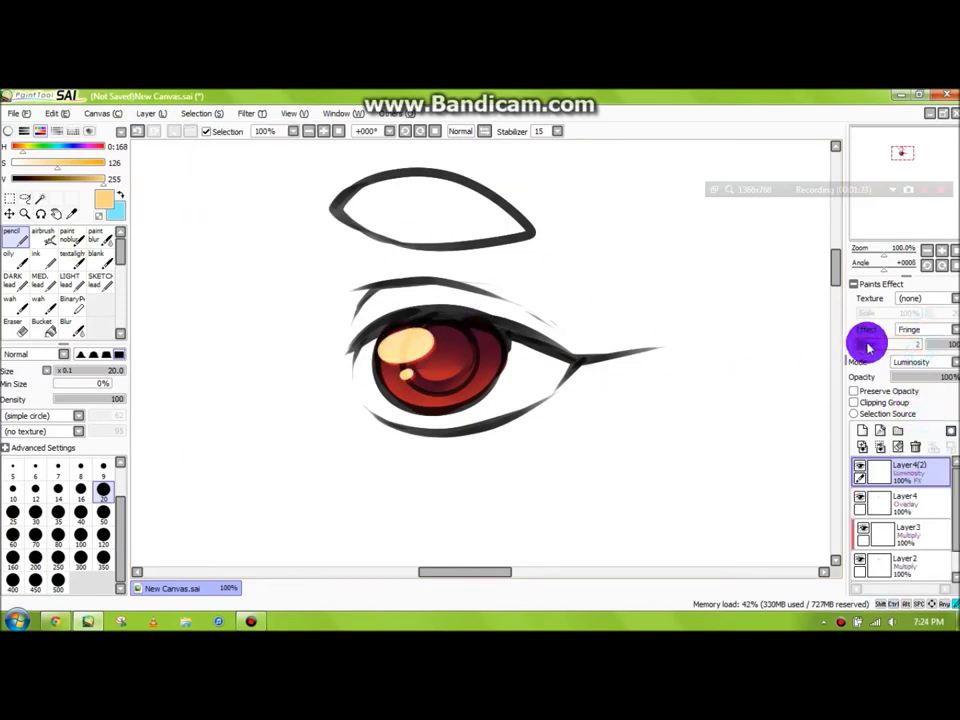
# Duplicate the Luminosity highlight layer and soften the copy's highlights with the Blur brush at size 70
pyautogui.click(146, 114)
pyautogui.click(184, 165)
pyautogui.click(74, 326)
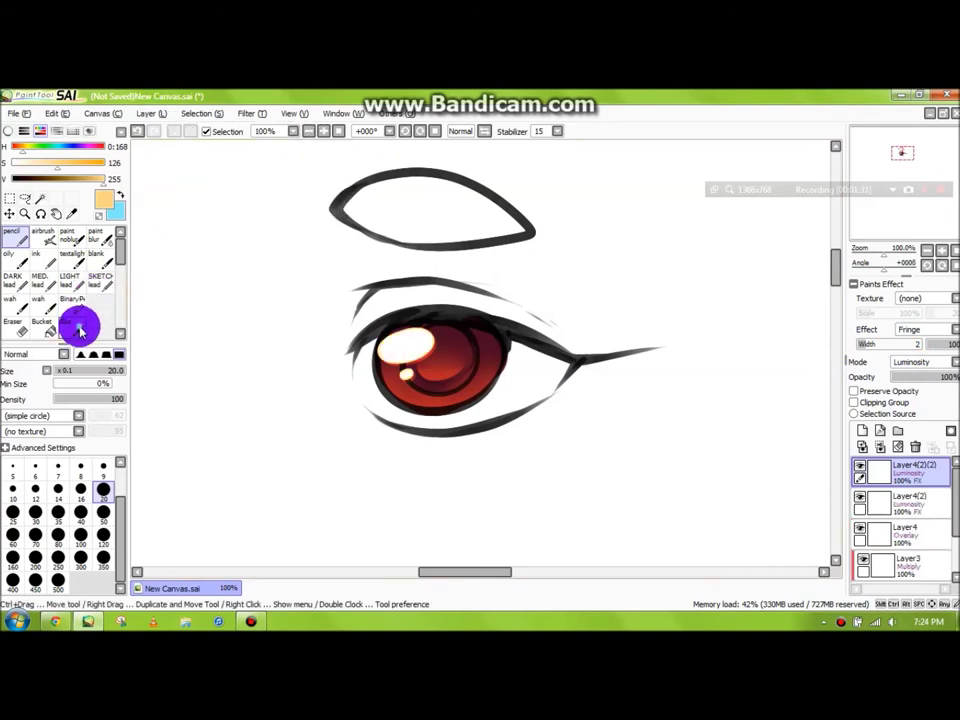
pyautogui.click(102, 542)
pyautogui.click(38, 541)
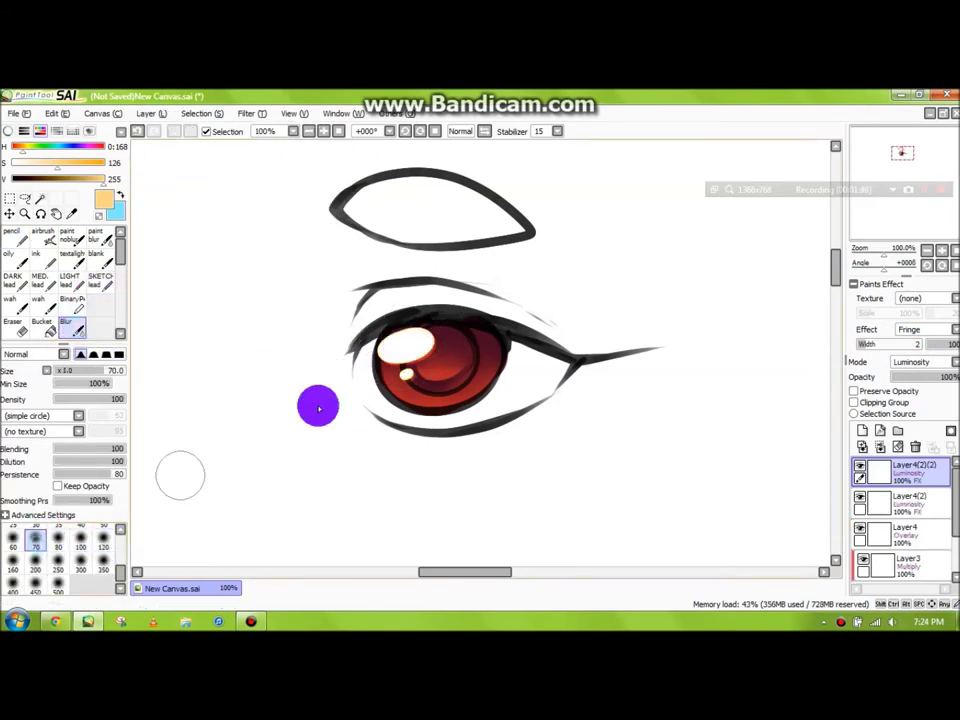
pyautogui.moveTo(406, 337); pyautogui.dragTo(421, 374)
pyautogui.click(908, 376)
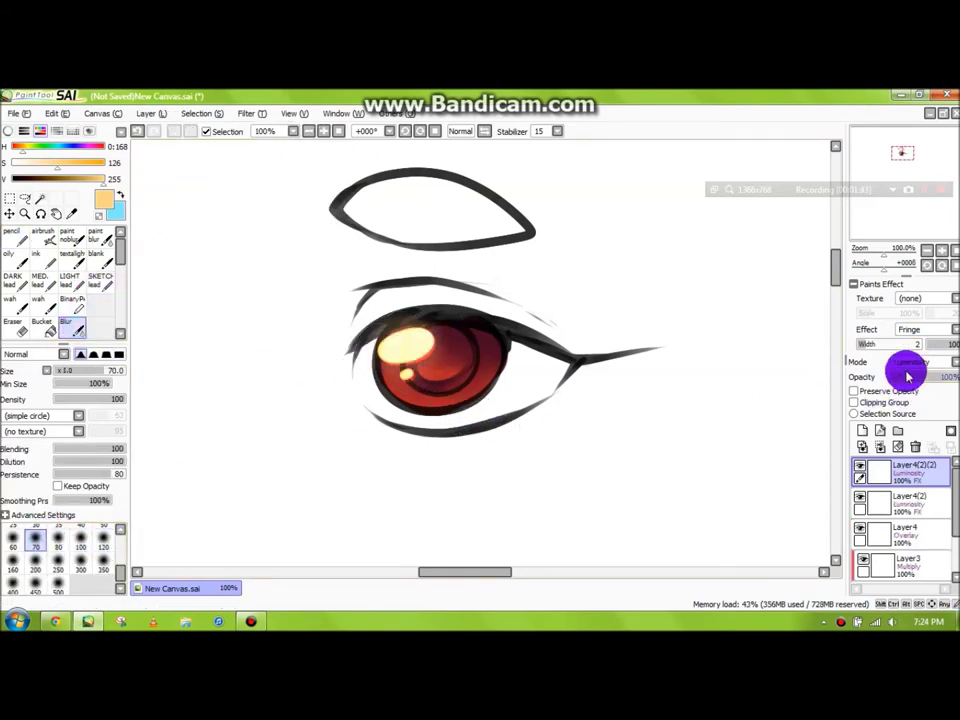
pyautogui.click(908, 533)
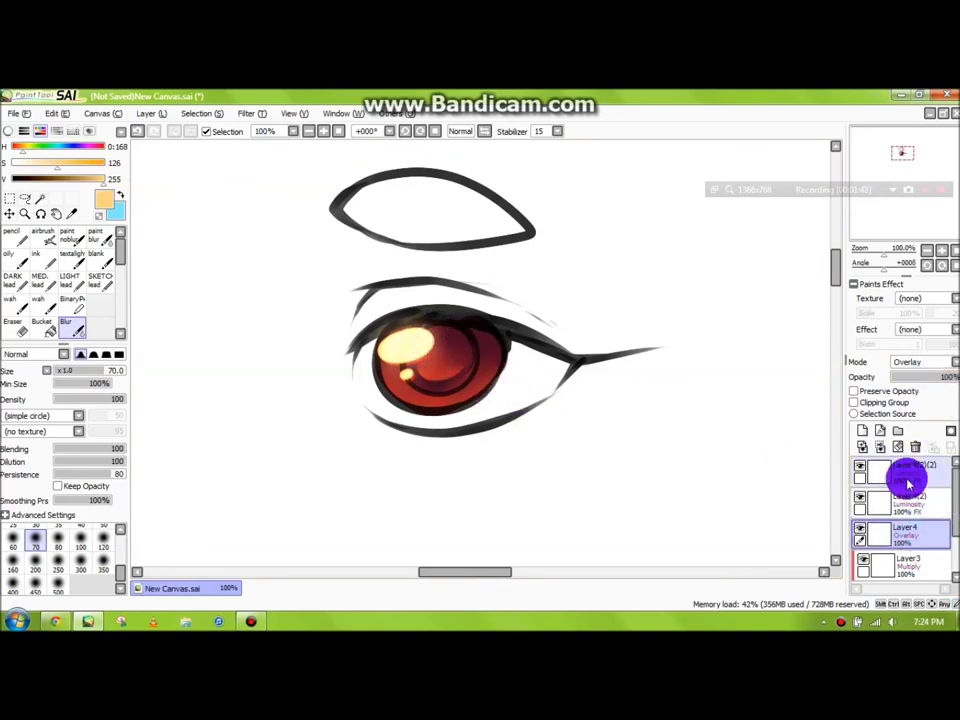
# Add a new layer on top and paint a large pale orange-yellow oval over the iris with the size 20 pencil
pyautogui.click(862, 430)
pyautogui.click(12, 236)
pyautogui.click(385, 312)
pyautogui.moveTo(417, 398)
pyautogui.mouseDown()
pyautogui.moveTo(433, 335)
pyautogui.moveTo(477, 383)
pyautogui.moveTo(438, 395)
pyautogui.moveTo(410, 377)
pyautogui.mouseUp()
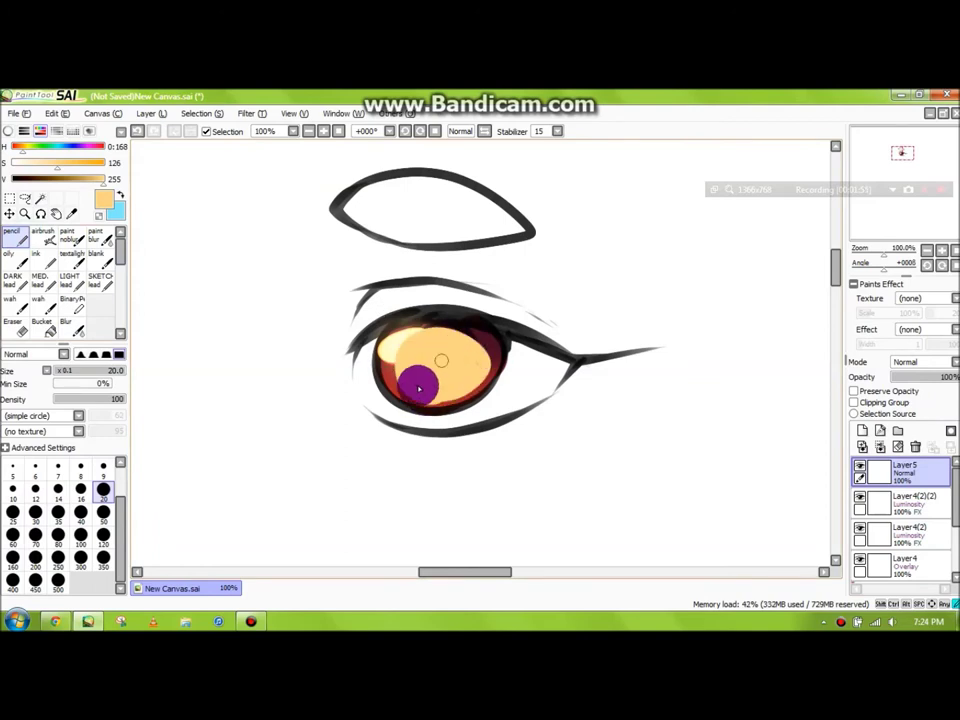
# Soften the lower edge of the orange-yellow oval with the Blur brush at size 120
pyautogui.click(66, 322)
pyautogui.click(103, 553)
pyautogui.moveTo(430, 395)
pyautogui.mouseDown()
pyautogui.moveTo(380, 418)
pyautogui.moveTo(330, 416)
pyautogui.mouseUp()
pyautogui.click(77, 294)
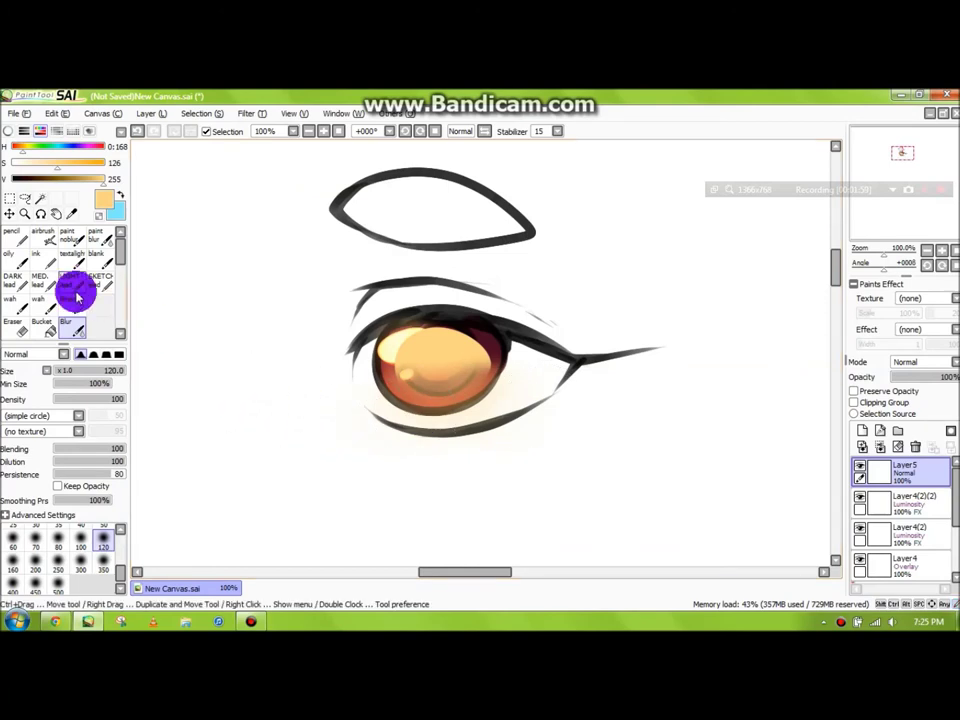
# Erase the orange-yellow spill around the iris with the eraser at size 20
pyautogui.click(25, 328)
pyautogui.click(122, 548)
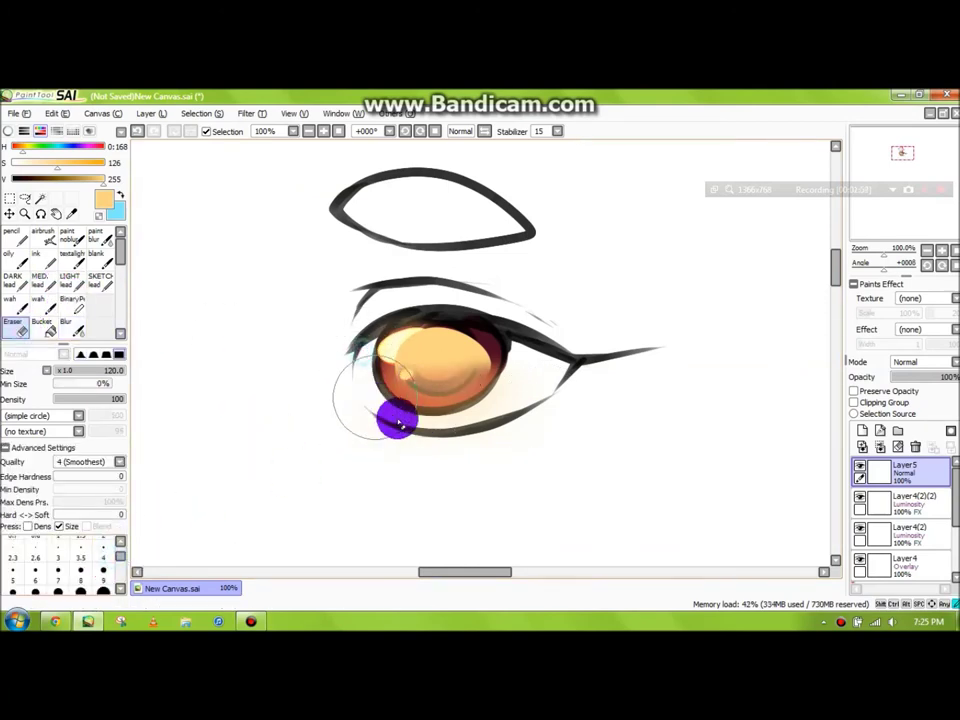
pyautogui.click(106, 556)
pyautogui.moveTo(405, 390)
pyautogui.mouseDown()
pyautogui.moveTo(367, 397)
pyautogui.moveTo(450, 431)
pyautogui.moveTo(399, 423)
pyautogui.moveTo(501, 412)
pyautogui.mouseUp()
# Set the orange-yellow glow layer to Luminosity at 57% opacity
pyautogui.click(915, 362)
pyautogui.click(928, 422)
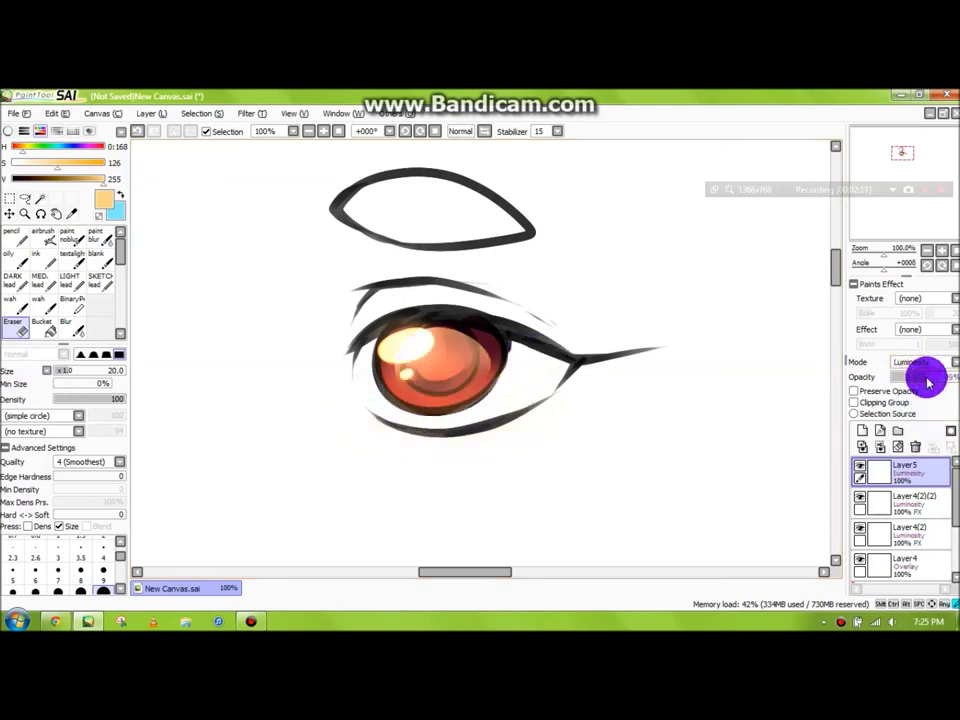
pyautogui.click(928, 380)
# Add an Overlay layer, paint a light blue reflection on the lower iris with the size 20 pencil, and blur it at size 70
pyautogui.click(868, 430)
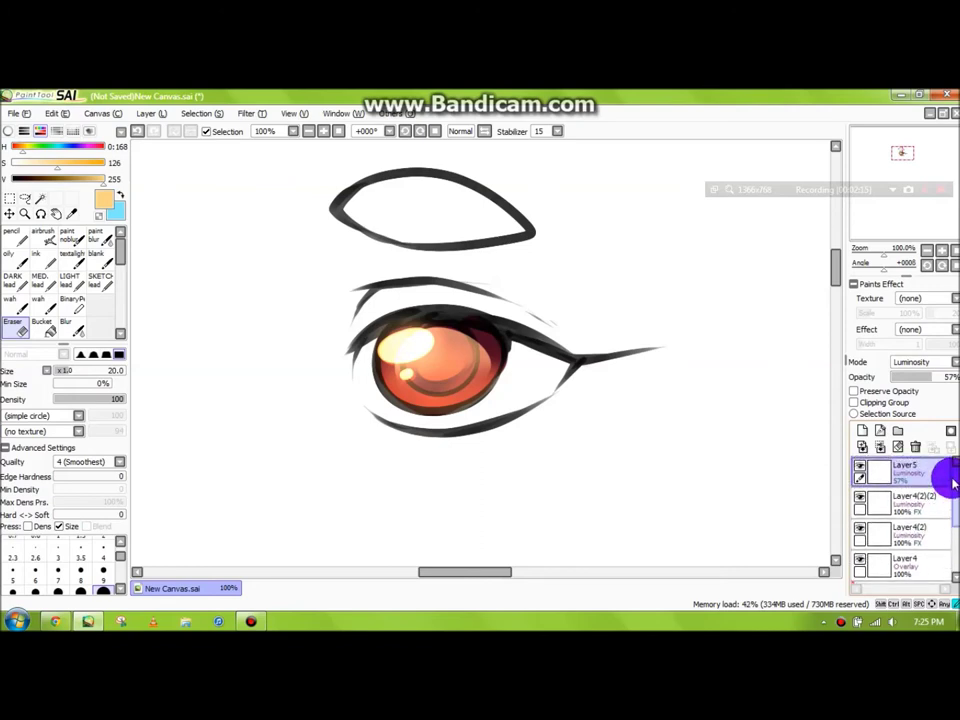
pyautogui.click(915, 362)
pyautogui.click(928, 407)
pyautogui.click(80, 147)
pyautogui.click(22, 232)
pyautogui.moveTo(414, 381)
pyautogui.mouseDown()
pyautogui.moveTo(415, 371)
pyautogui.moveTo(425, 393)
pyautogui.mouseUp()
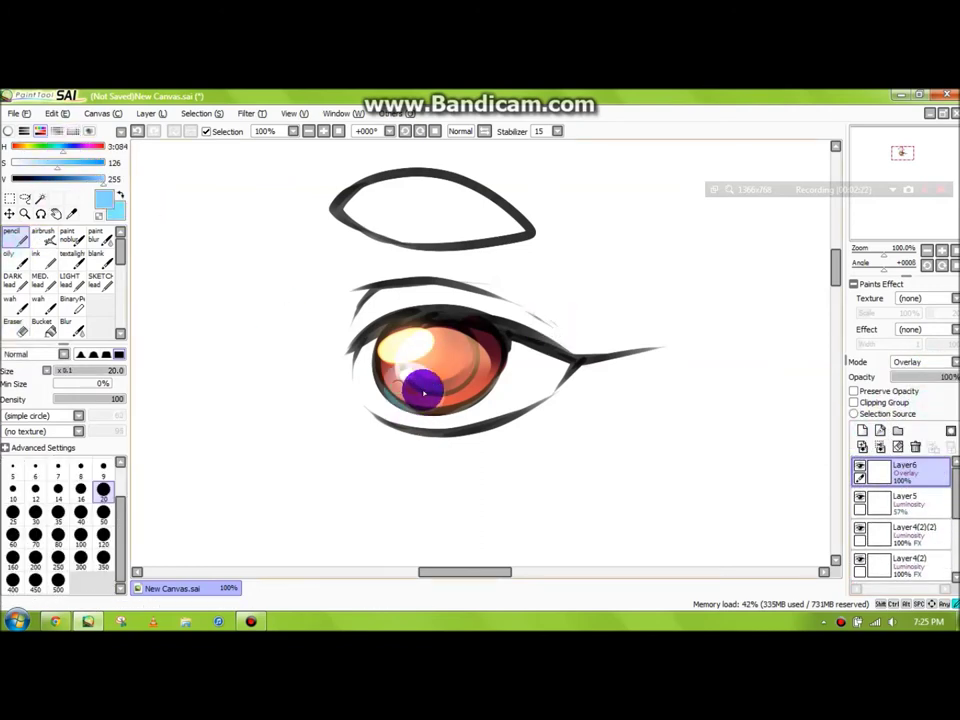
pyautogui.click(74, 327)
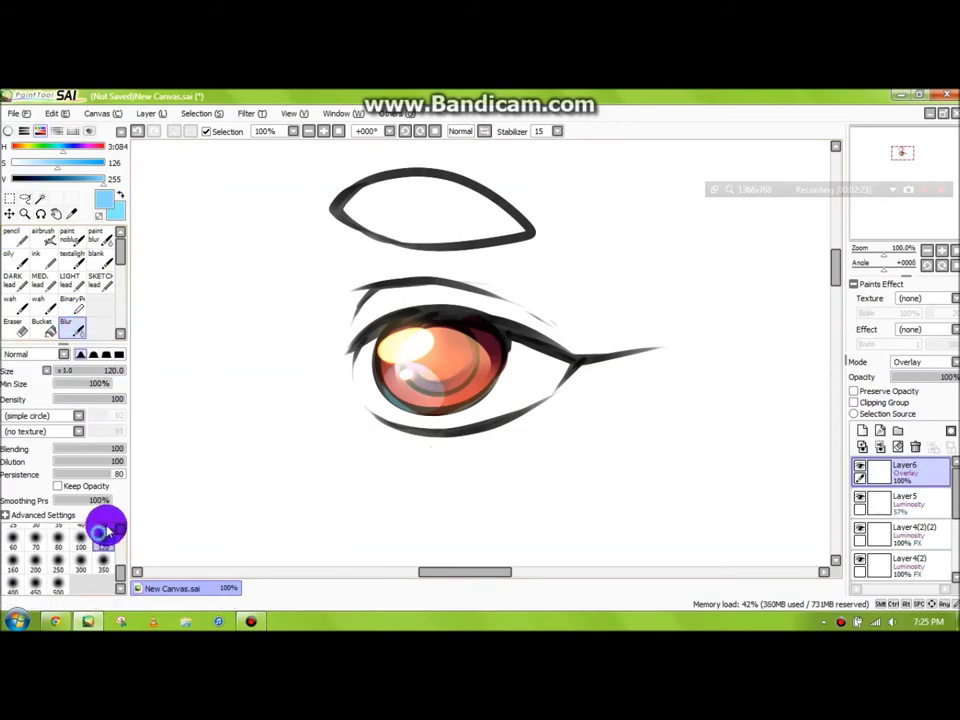
pyautogui.click(35, 540)
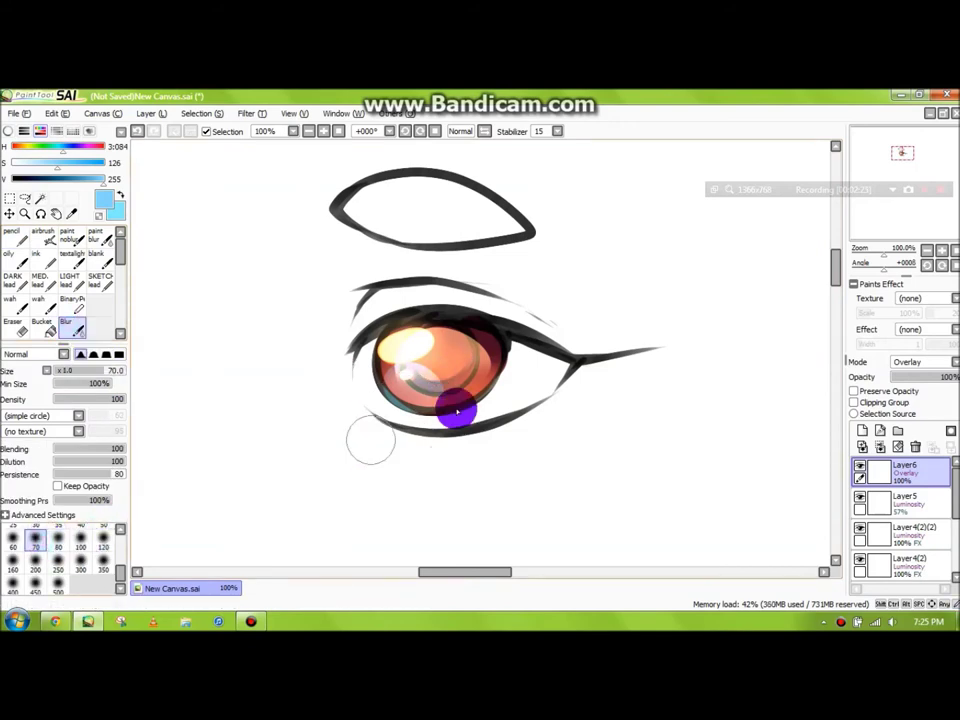
# Try adding Layer4, Layer4(2) and Layer4(2)(2) to the clipping group of the iris base layer
pyautogui.click(22, 240)
pyautogui.click(928, 251)
pyautogui.click(938, 256)
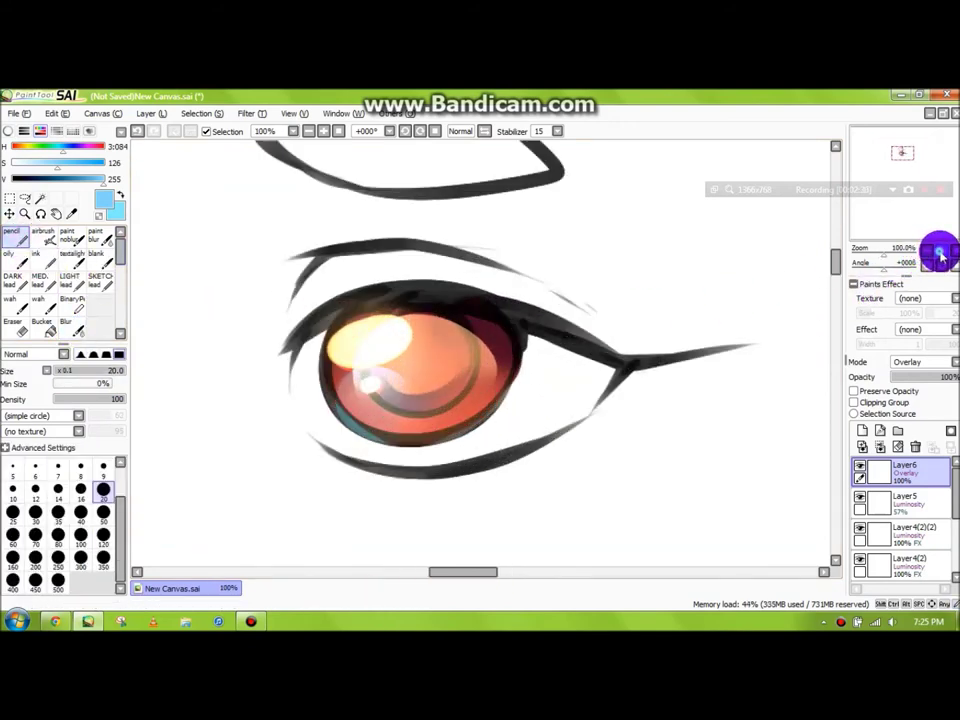
pyautogui.scroll(-2, 940, 500)
pyautogui.click(925, 528)
pyautogui.click(893, 401)
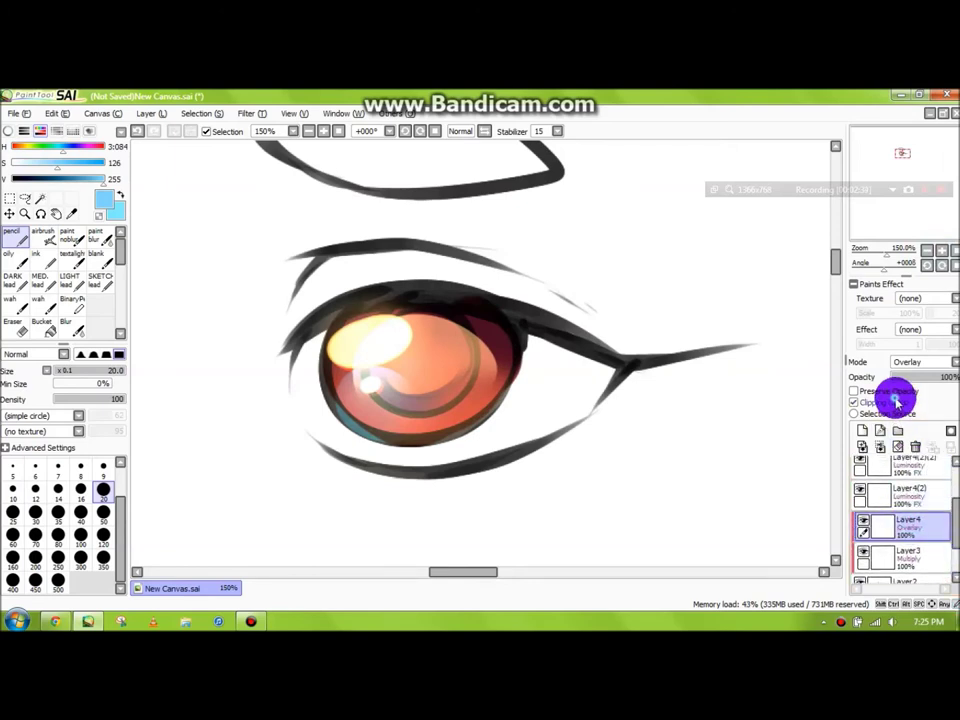
pyautogui.click(912, 497)
pyautogui.click(891, 403)
pyautogui.click(908, 466)
pyautogui.click(892, 403)
pyautogui.moveTo(954, 520); pyautogui.dragTo(950, 490)
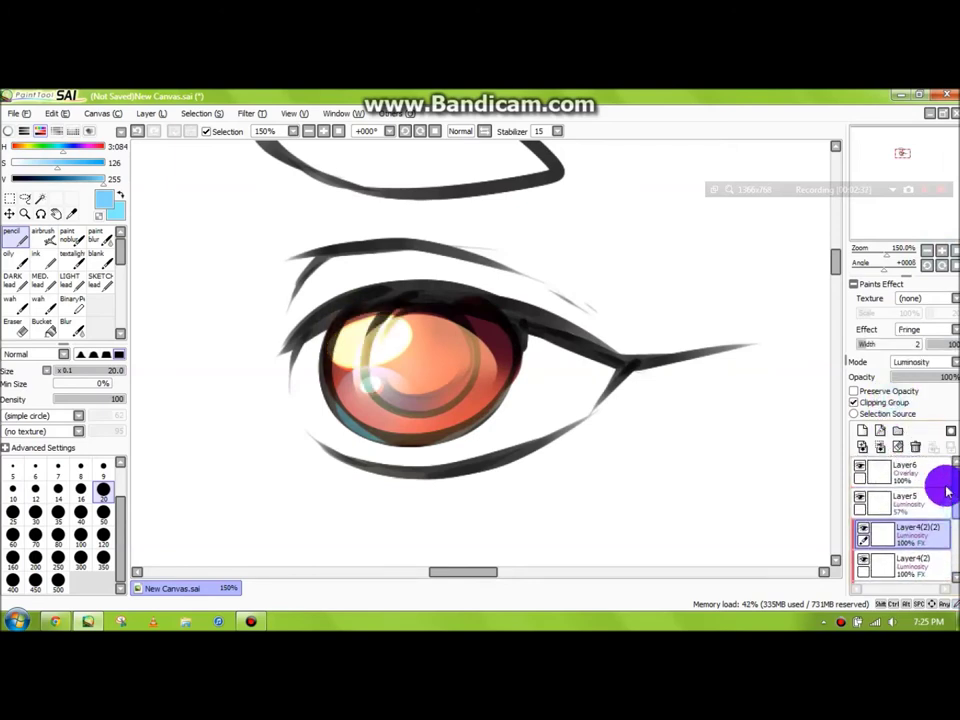
# Try clipping the orange-yellow glow layer and the light blue Overlay layer to the iris base as well
pyautogui.click(912, 503)
pyautogui.click(892, 402)
pyautogui.click(909, 475)
pyautogui.click(892, 402)
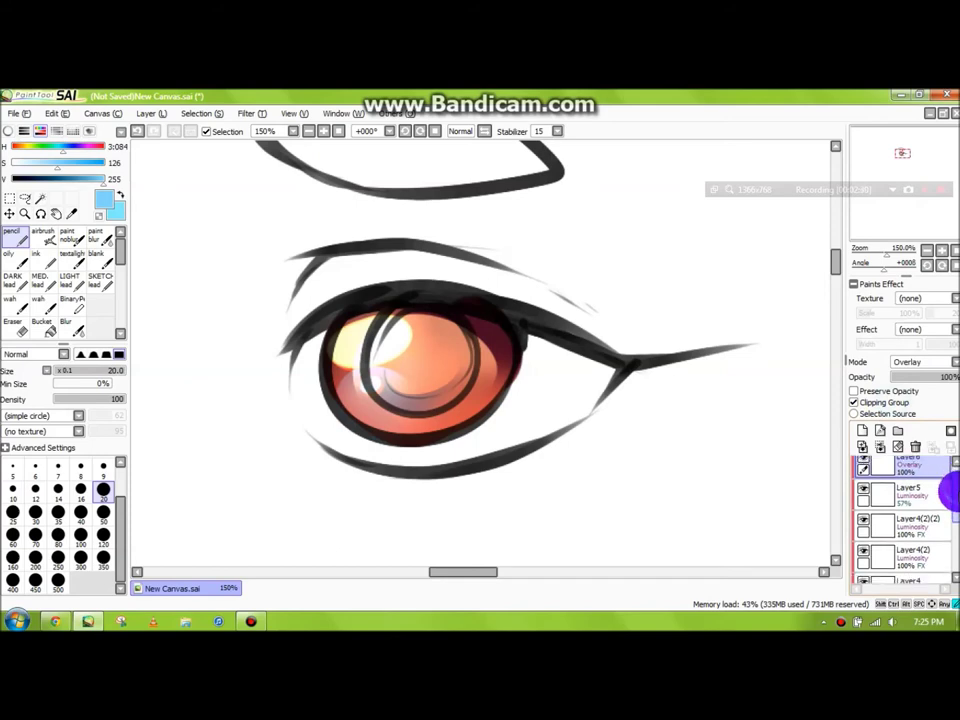
# Turn clipping off again for the highlight, glow and light blue reflection layers
pyautogui.click(911, 499)
pyautogui.click(886, 402)
pyautogui.click(911, 522)
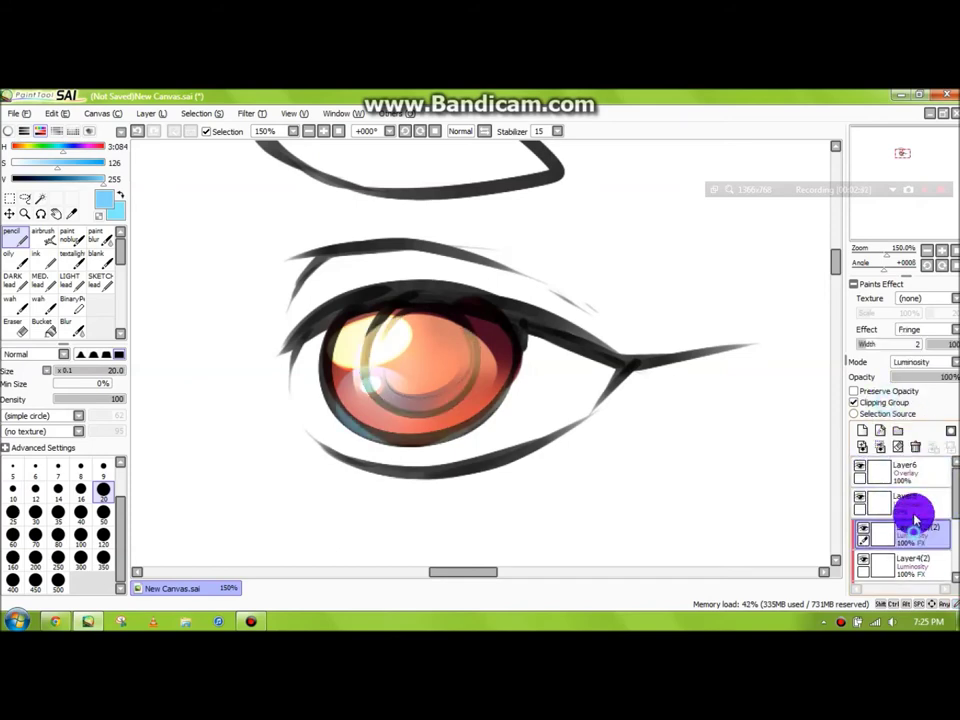
pyautogui.scroll(-1, 926, 470)
pyautogui.click(910, 512)
pyautogui.scroll(-2, 949, 506)
pyautogui.click(906, 472)
pyautogui.click(937, 512)
pyautogui.click(886, 402)
# Add a Multiply layer above the clipped iris shading and paint violet shading in the corners of the eye white with the size 20 pencil
pyautogui.scroll(4, 945, 534)
pyautogui.scroll(-4, 947, 500)
pyautogui.click(861, 431)
pyautogui.click(906, 361)
pyautogui.click(905, 384)
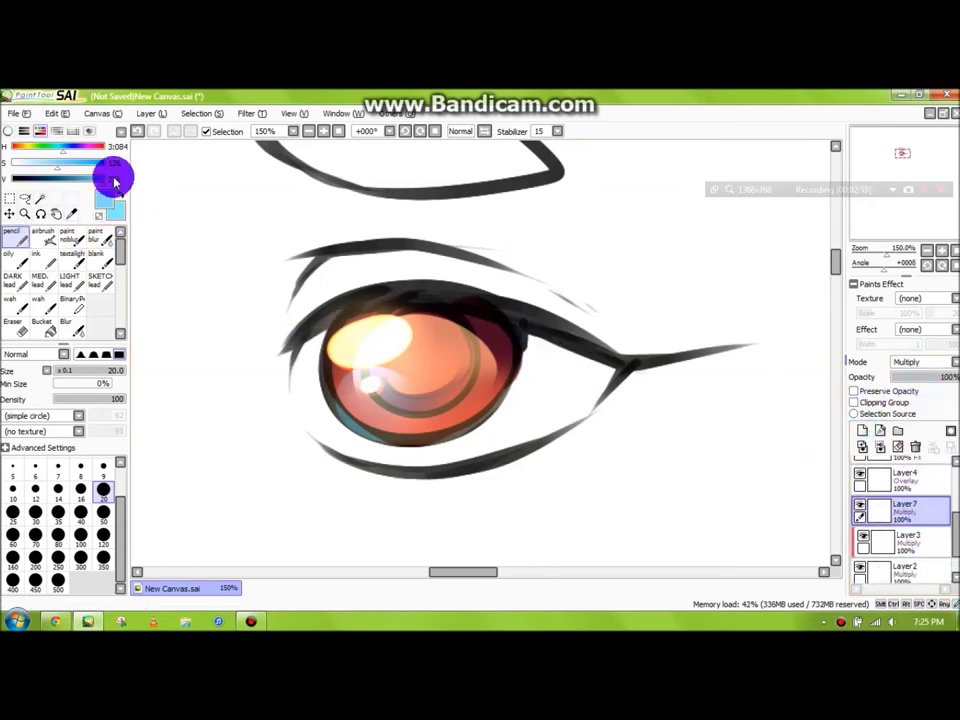
pyautogui.moveTo(325, 440)
pyautogui.mouseDown()
pyautogui.moveTo(306, 411)
pyautogui.moveTo(311, 381)
pyautogui.moveTo(578, 408)
pyautogui.moveTo(604, 386)
pyautogui.mouseUp()
# Hide the light blue reflection, orange-yellow glow and both Luminosity highlight layers
pyautogui.scroll(2, 945, 506)
pyautogui.click(861, 508)
pyautogui.click(860, 478)
pyautogui.moveTo(954, 493); pyautogui.dragTo(954, 473)
pyautogui.click(860, 495)
pyautogui.click(860, 467)
pyautogui.scroll(-3, 948, 500)
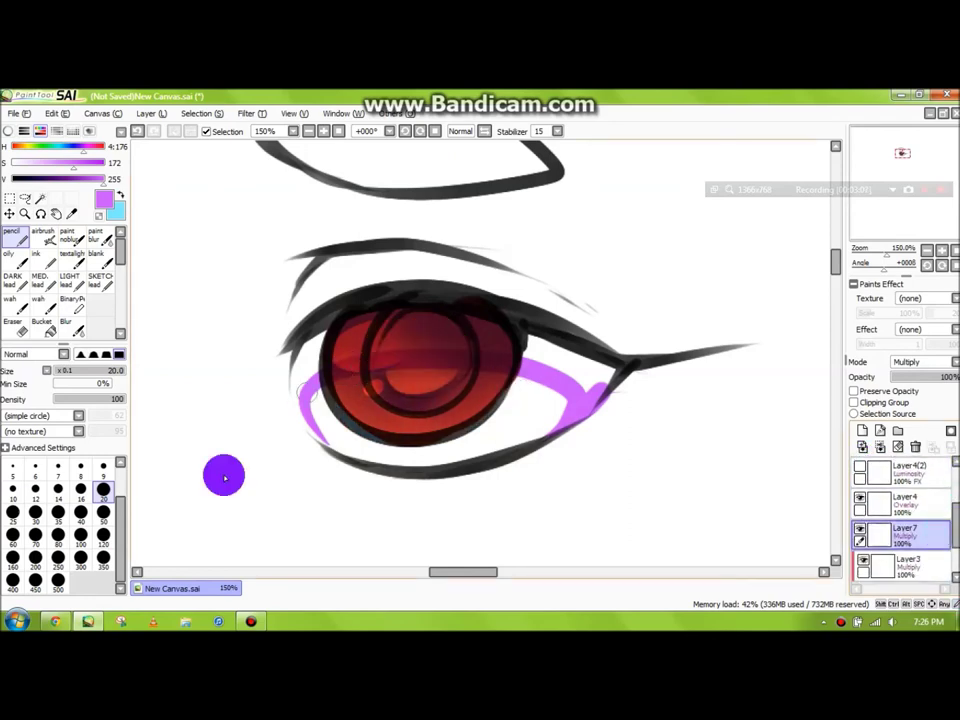
# Extend the violet shading across the upper eye white and along the eyelid crease
pyautogui.click(100, 519)
pyautogui.moveTo(319, 438)
pyautogui.mouseDown()
pyautogui.moveTo(327, 335)
pyautogui.moveTo(420, 334)
pyautogui.moveTo(407, 340)
pyautogui.moveTo(596, 369)
pyautogui.mouseUp()
pyautogui.moveTo(323, 249)
pyautogui.mouseDown()
pyautogui.moveTo(385, 248)
pyautogui.moveTo(376, 246)
pyautogui.moveTo(566, 302)
pyautogui.mouseUp()
pyautogui.moveTo(470, 253); pyautogui.dragTo(603, 336)
# Soften the violet eyelid and eye-white shading with the Blur brush at size 70 and set its layer opacity to 59%
pyautogui.click(76, 327)
pyautogui.moveTo(315, 258)
pyautogui.mouseDown()
pyautogui.moveTo(619, 328)
pyautogui.moveTo(422, 219)
pyautogui.mouseUp()
pyautogui.click(14, 324)
pyautogui.click(67, 331)
pyautogui.moveTo(600, 319); pyautogui.dragTo(367, 194)
pyautogui.moveTo(547, 367)
pyautogui.mouseDown()
pyautogui.moveTo(529, 452)
pyautogui.moveTo(381, 465)
pyautogui.moveTo(300, 410)
pyautogui.mouseUp()
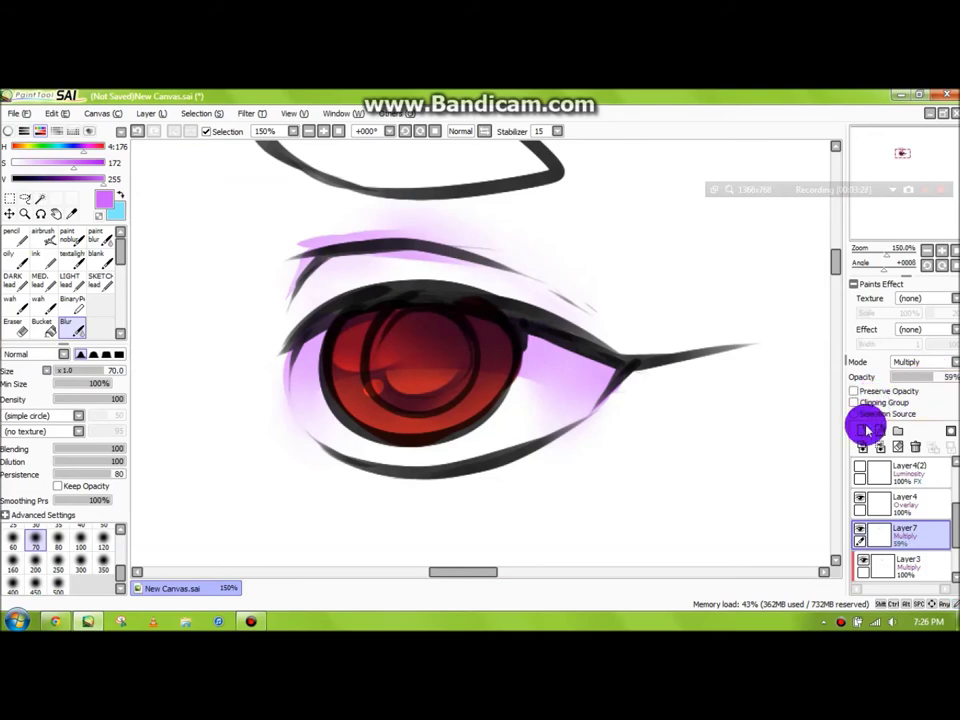
# Add a Multiply layer above the violet shading layer and darken the iris with violet using the size 50 pencil
pyautogui.click(868, 430)
pyautogui.click(921, 362)
pyautogui.click(12, 234)
pyautogui.moveTo(428, 396)
pyautogui.mouseDown()
pyautogui.moveTo(375, 377)
pyautogui.moveTo(453, 394)
pyautogui.mouseUp()
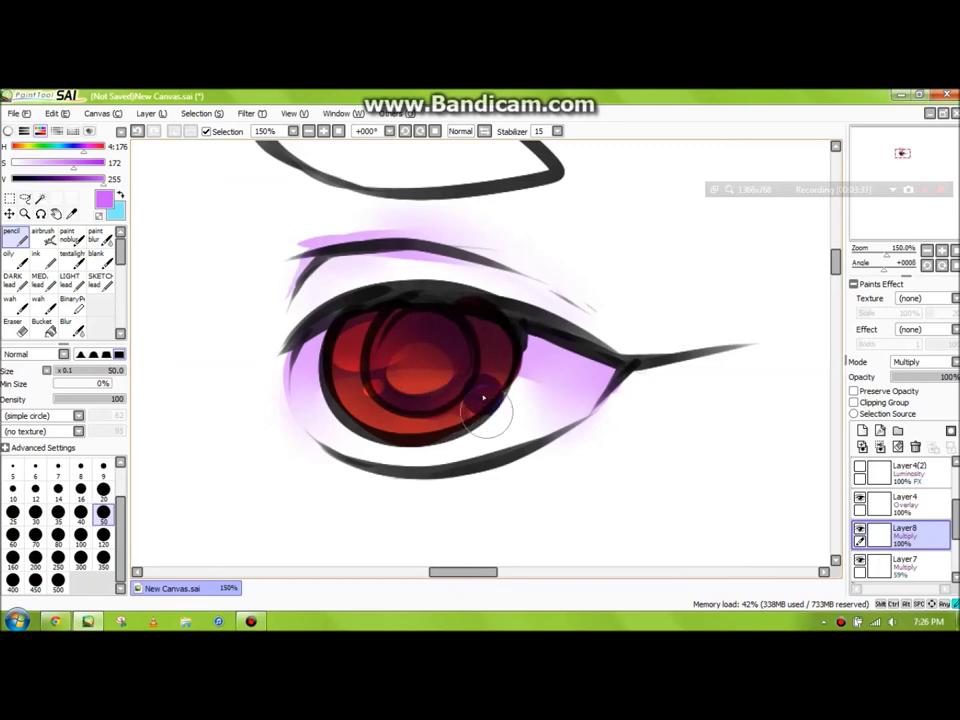
# Show the hidden Luminosity highlight and glow layers again and set Layer4(2)'s opacity to 51%
pyautogui.click(927, 252)
pyautogui.click(927, 252)
pyautogui.click(927, 252)
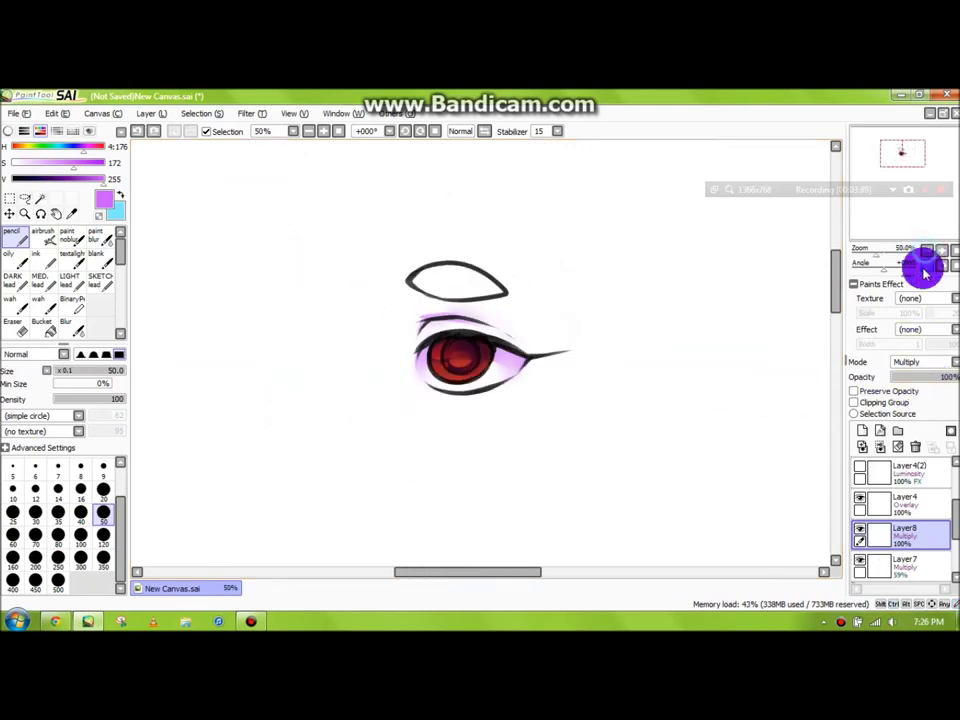
pyautogui.click(861, 467)
pyautogui.moveTo(957, 512); pyautogui.dragTo(957, 493)
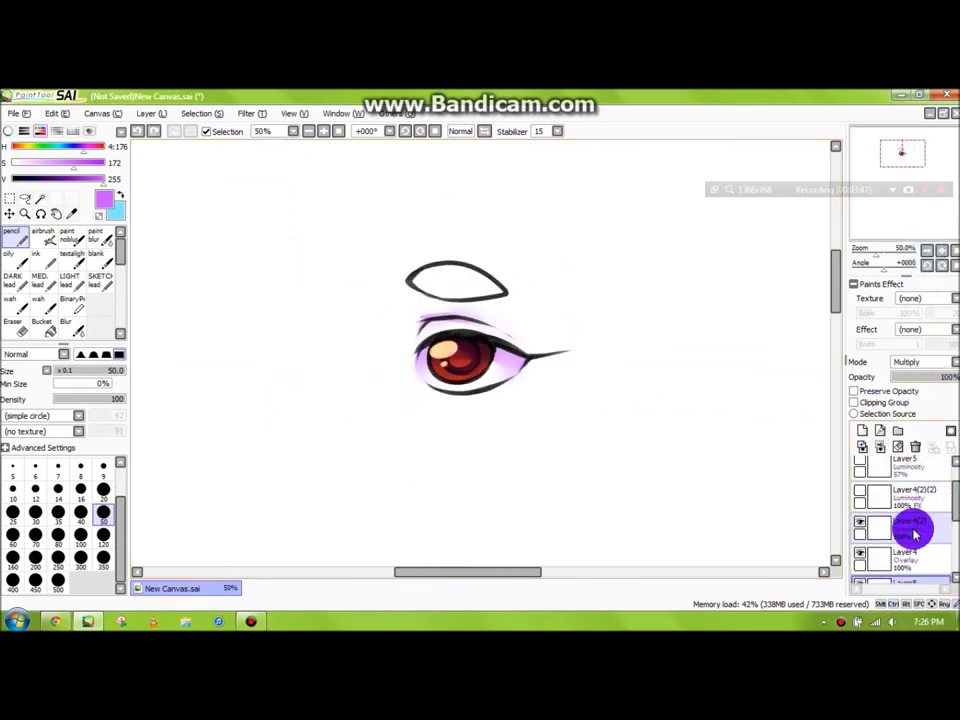
pyautogui.click(913, 530)
pyautogui.click(927, 377)
pyautogui.click(861, 490)
pyautogui.scroll(1, 930, 492)
pyautogui.click(861, 497)
# Preserve Layer5's opacity, paint pink over its iris reflection with the size 50 pencil and soften it with the Blur brush
pyautogui.click(885, 490)
pyautogui.click(895, 391)
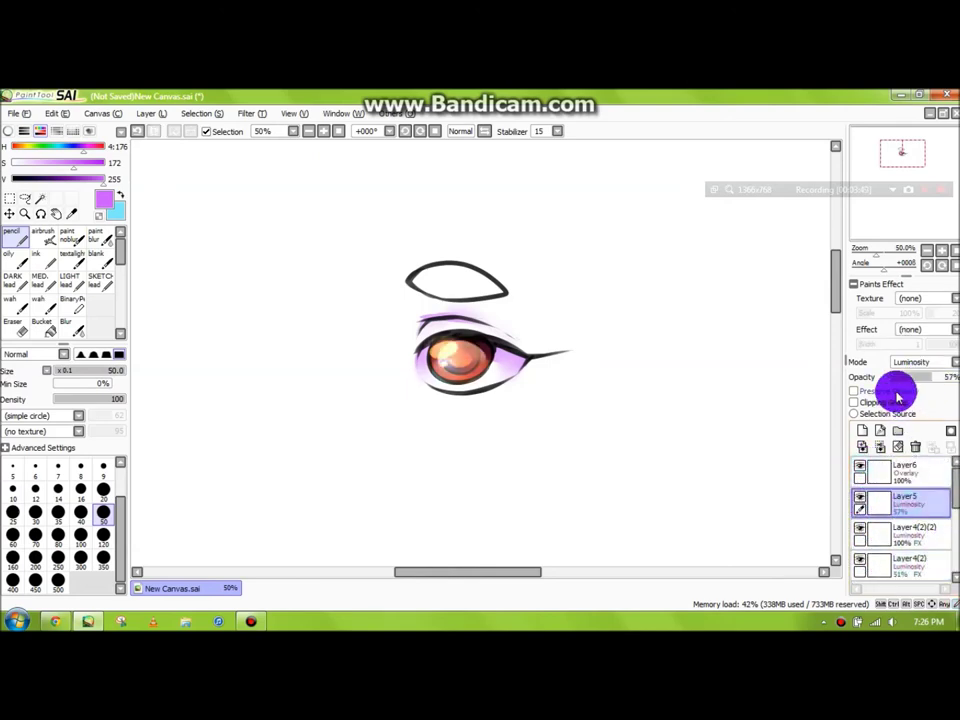
pyautogui.moveTo(87, 152); pyautogui.dragTo(60, 192)
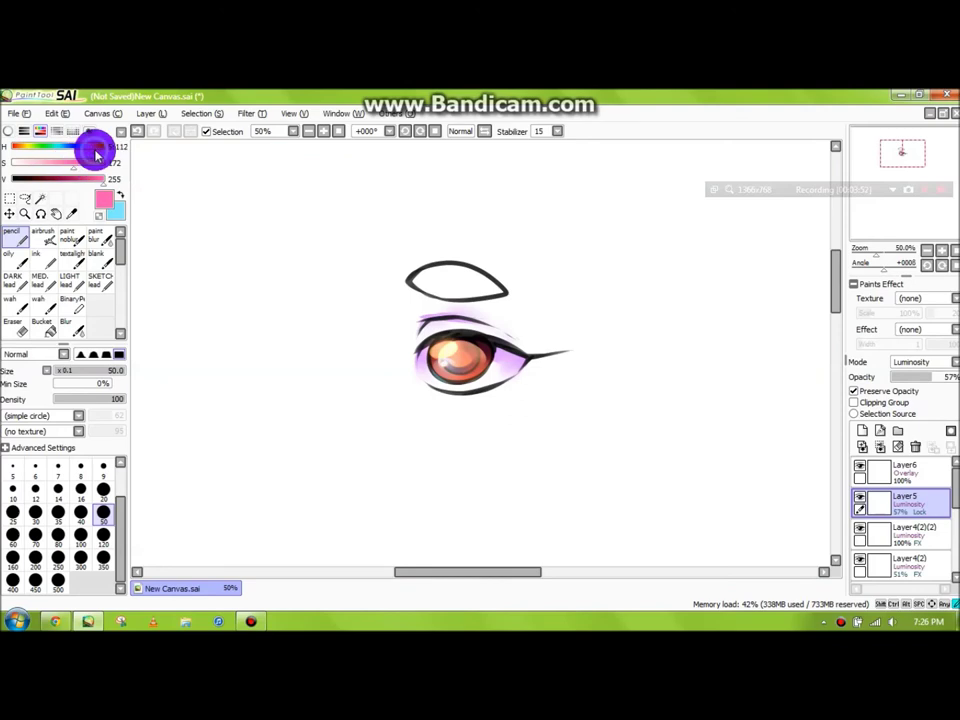
pyautogui.hotkey('ctrl', 'z')
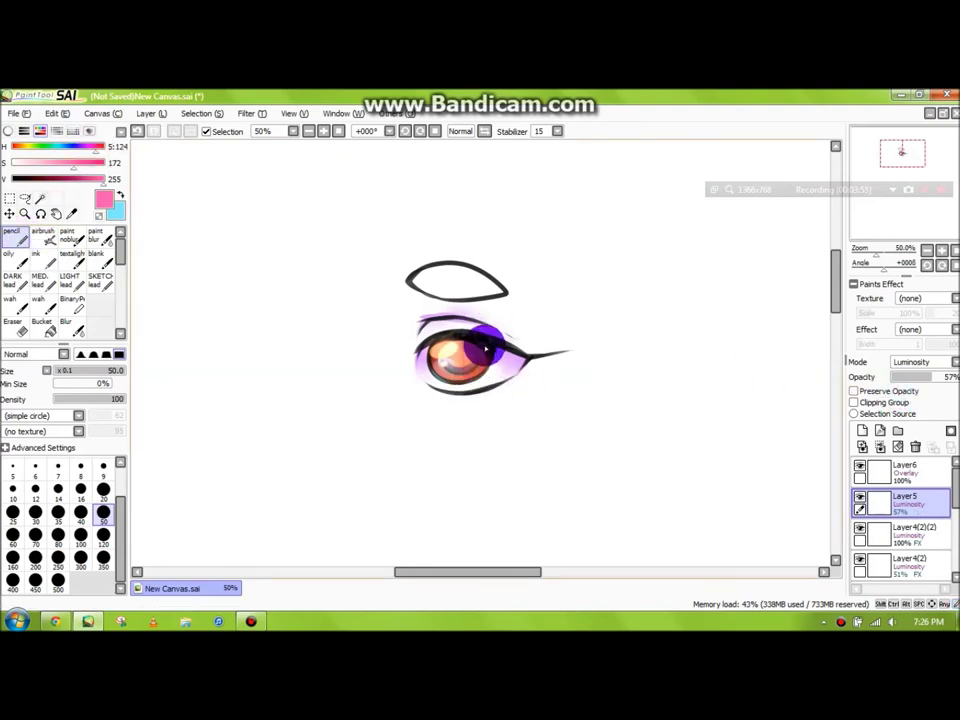
pyautogui.hotkey('ctrl', 'z')
pyautogui.click(881, 391)
pyautogui.moveTo(471, 337); pyautogui.dragTo(506, 393)
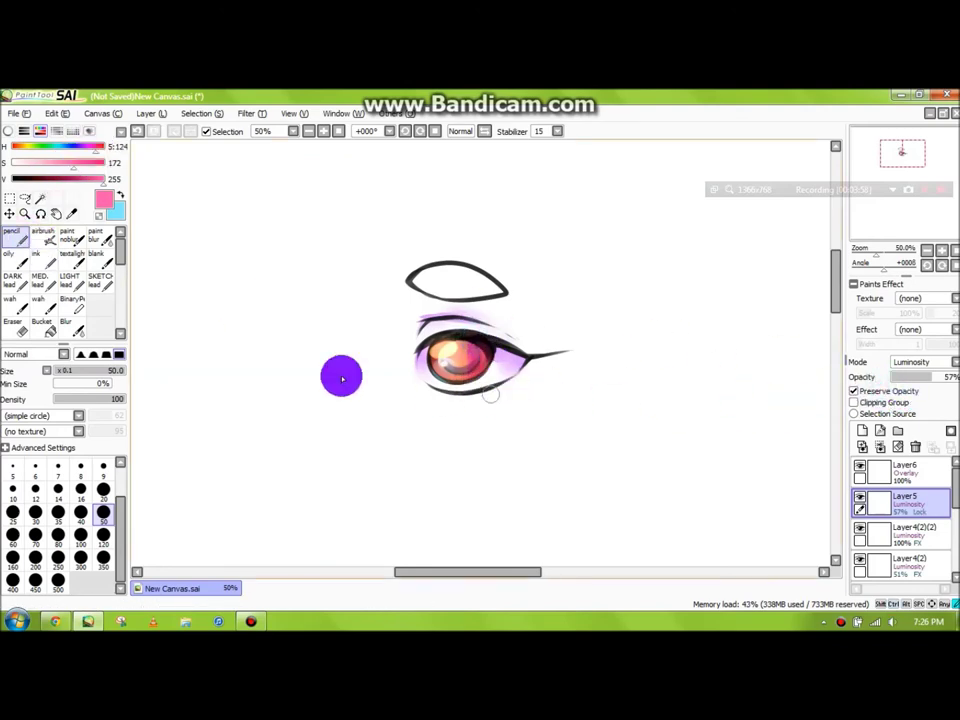
pyautogui.click(78, 331)
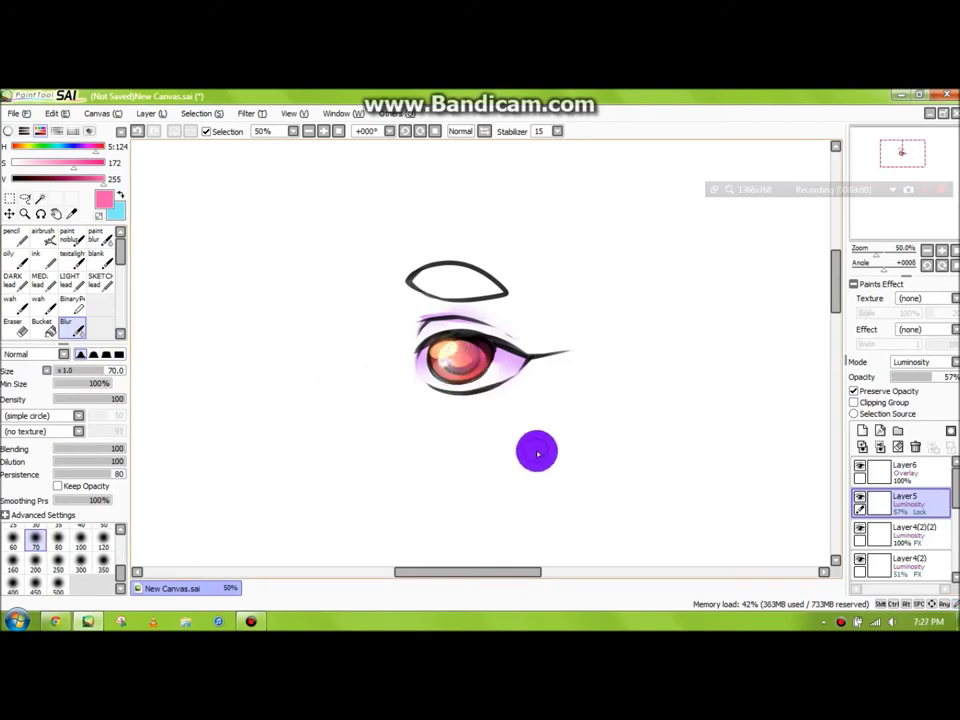
# Add a layer above Layer6, draw thin white curves in both eye-white corners with the size 9 pencil, and set it to Luminosity at 25% opacity
pyautogui.click(918, 467)
pyautogui.click(862, 430)
pyautogui.click(941, 251)
pyautogui.click(941, 251)
pyautogui.click(941, 251)
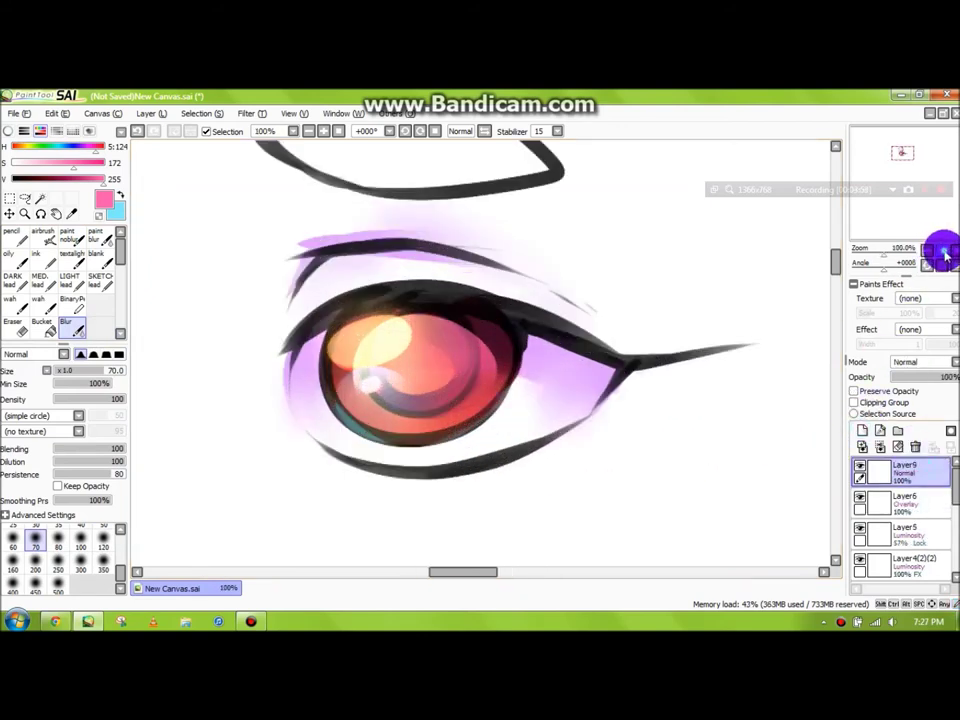
pyautogui.click(37, 238)
pyautogui.click(8, 162)
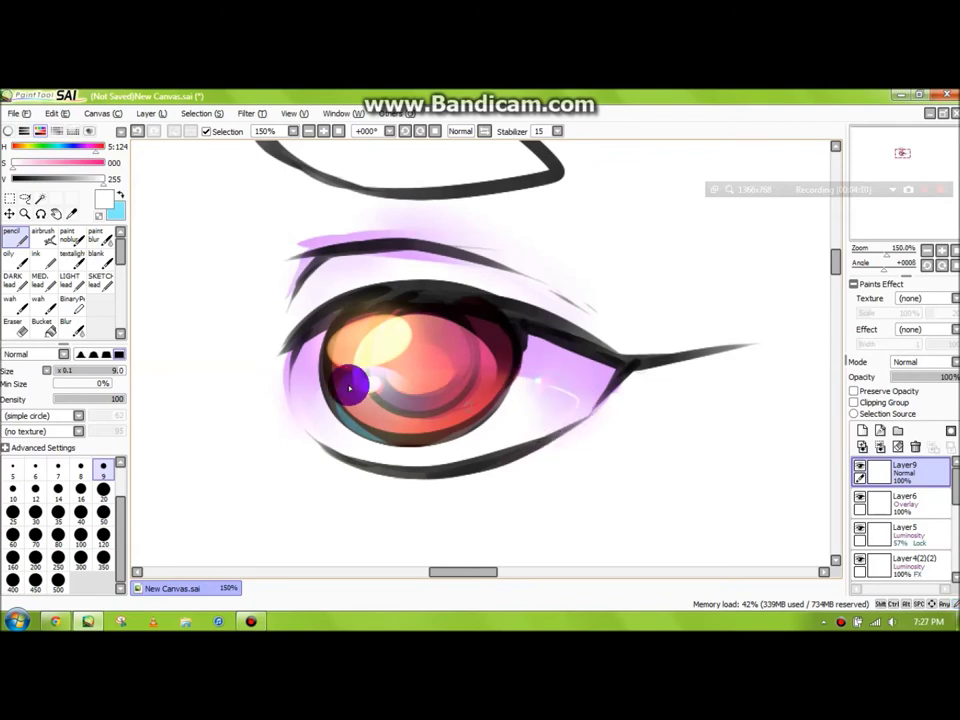
pyautogui.moveTo(315, 389)
pyautogui.mouseDown()
pyautogui.moveTo(318, 428)
pyautogui.moveTo(358, 434)
pyautogui.mouseUp()
pyautogui.click(921, 362)
pyautogui.click(929, 414)
# Try a white airbrush glow at size 120 near the outer eye corner on a new layer, and delete that layer
pyautogui.click(862, 431)
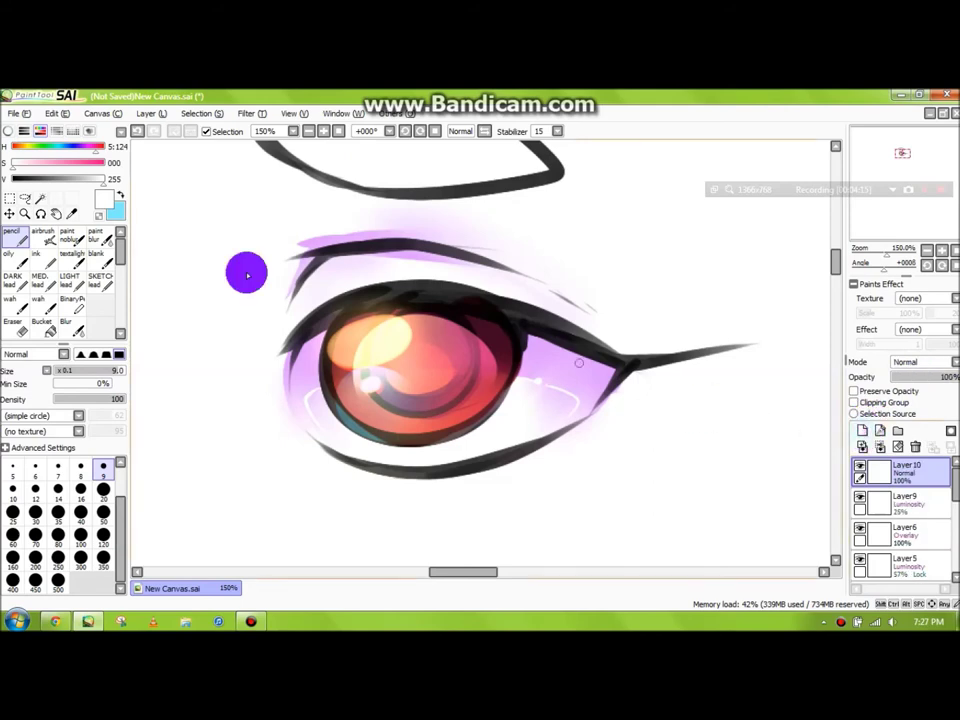
pyautogui.click(43, 238)
pyautogui.click(103, 558)
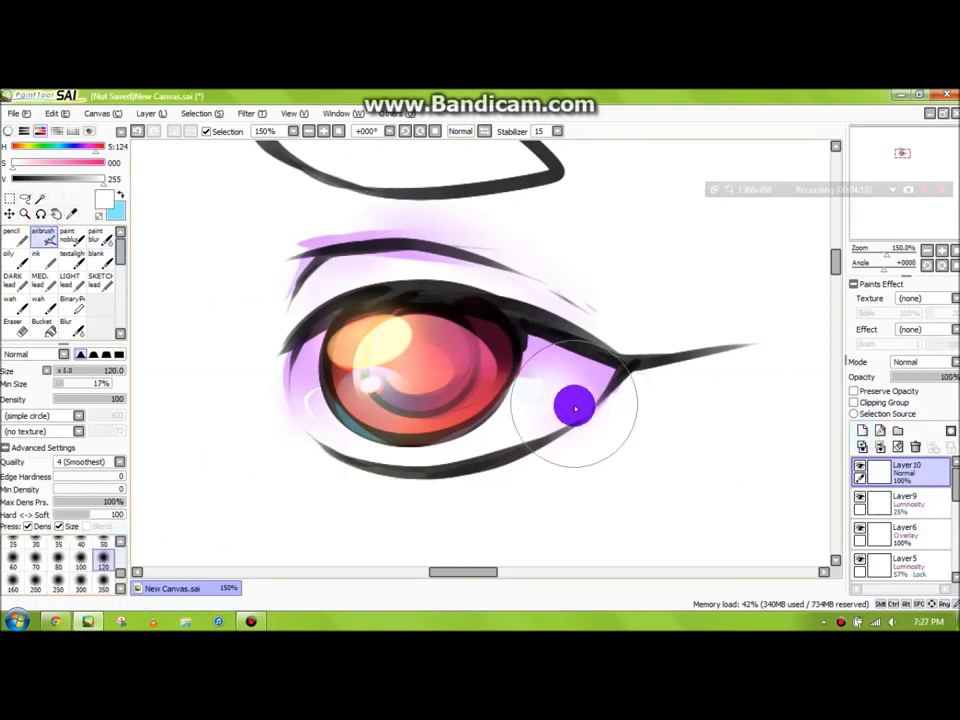
pyautogui.click(921, 362)
pyautogui.click(926, 411)
pyautogui.click(916, 448)
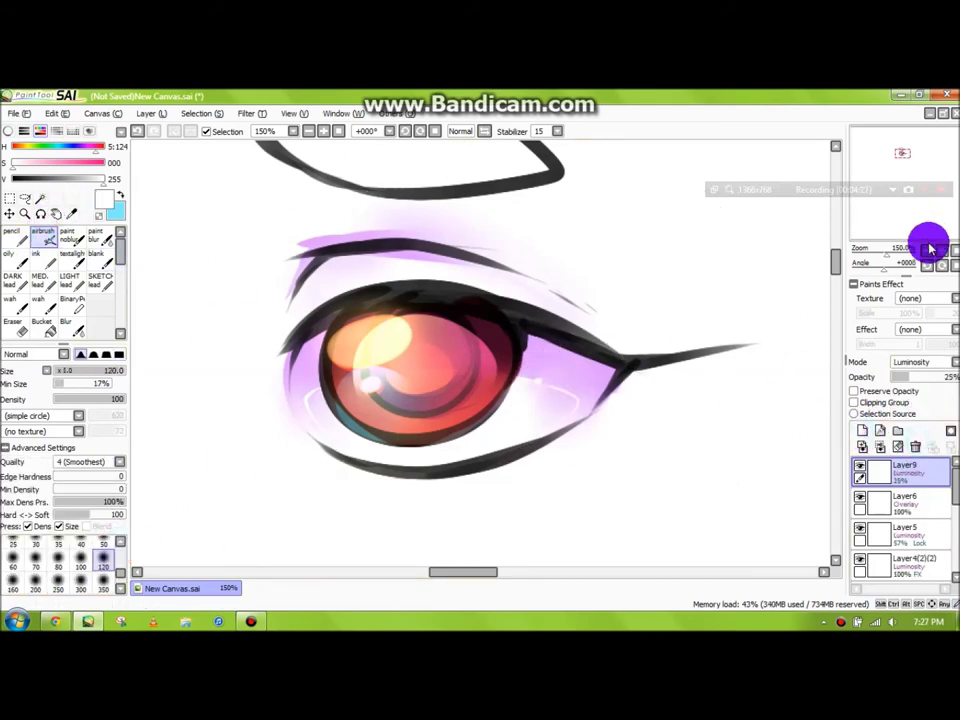
# Preserve Layer1's opacity and tint parts of its line art with a dark maroon sampled from the eye, using the size 350 pencil
pyautogui.click(927, 249)
pyautogui.moveTo(903, 158); pyautogui.dragTo(905, 156)
pyautogui.moveTo(956, 486); pyautogui.dragTo(954, 565)
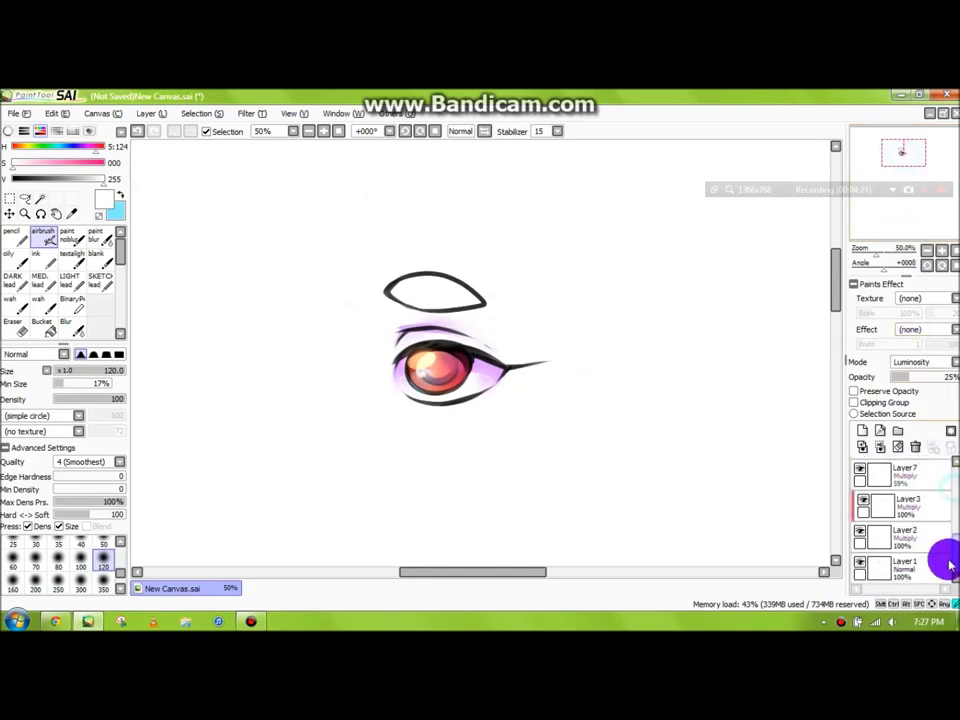
pyautogui.click(907, 566)
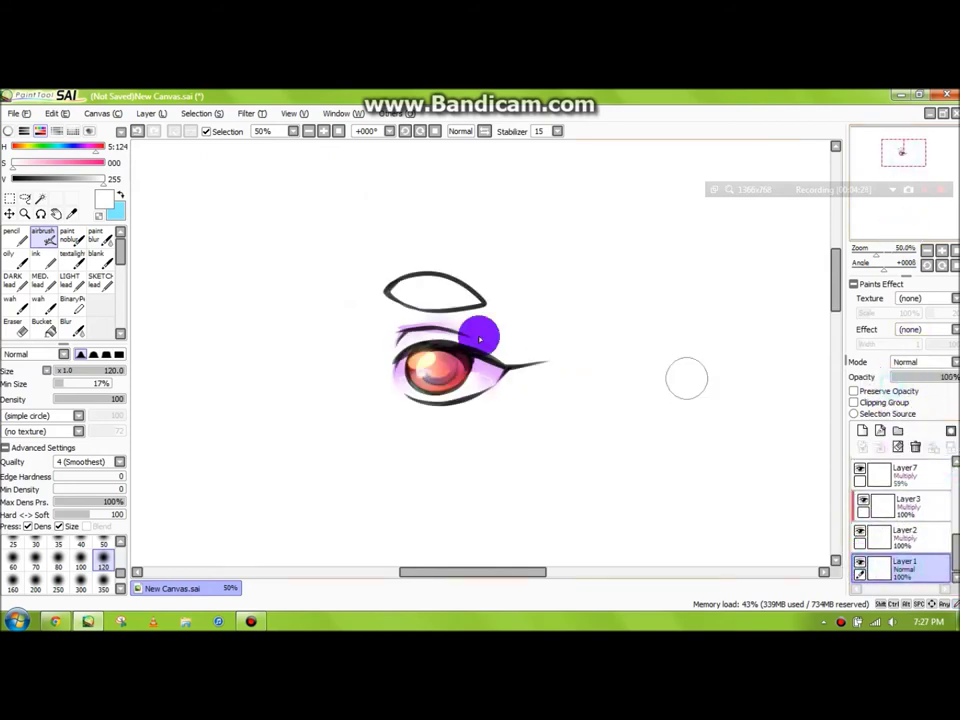
pyautogui.rightClick(468, 363)
pyautogui.click(14, 238)
pyautogui.click(854, 391)
pyautogui.click(103, 560)
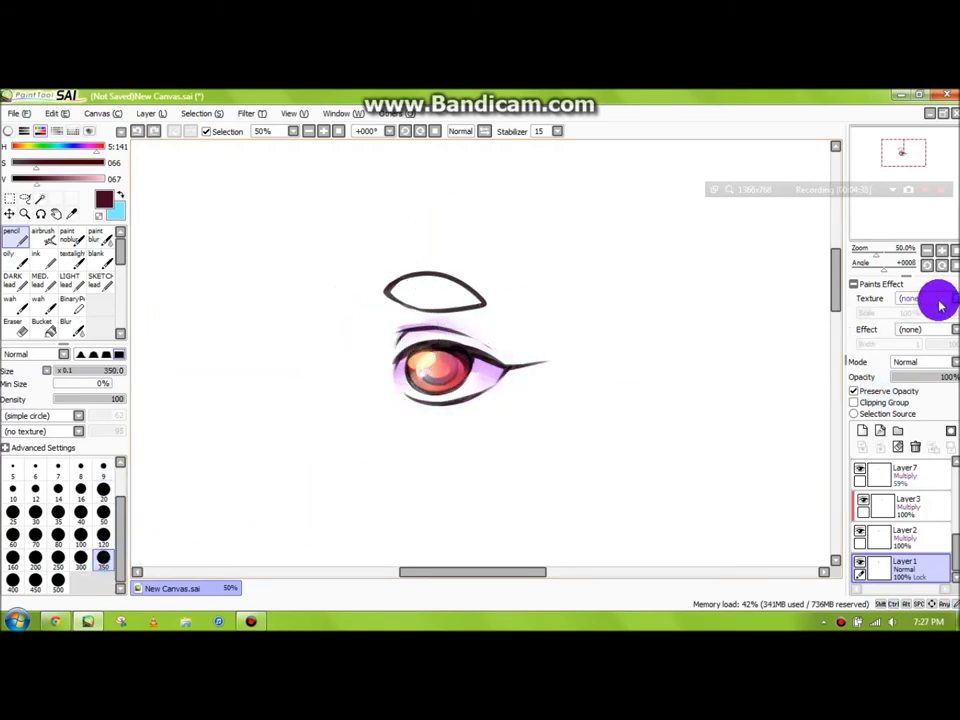
# Preserve Layer2's opacity, paint a lighter muted pink over the iris with the size 120 pencil and blur it
pyautogui.click(878, 527)
pyautogui.click(860, 530)
pyautogui.click(860, 530)
pyautogui.scroll(2, 400, 365)
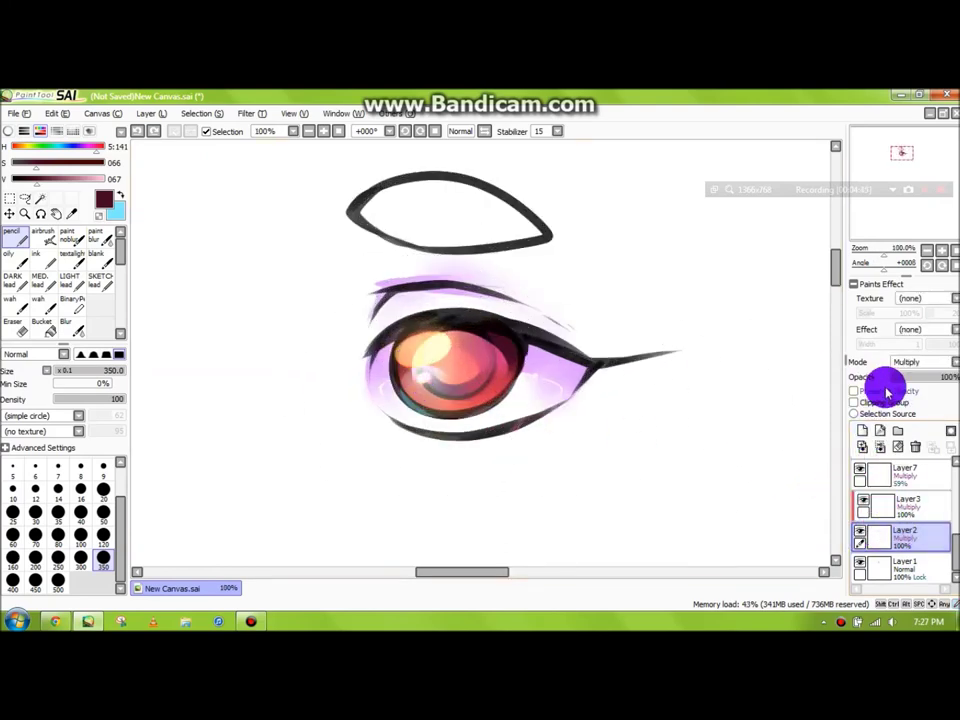
pyautogui.moveTo(69, 183); pyautogui.dragTo(85, 181)
pyautogui.click(104, 538)
pyautogui.moveTo(456, 399)
pyautogui.mouseDown()
pyautogui.moveTo(495, 391)
pyautogui.moveTo(473, 367)
pyautogui.moveTo(428, 383)
pyautogui.moveTo(390, 379)
pyautogui.moveTo(406, 407)
pyautogui.mouseUp()
pyautogui.click(84, 328)
# Paint light blue along the inner side of the iris with the size 120 pencil and blend it with the Blur brush
pyautogui.click(22, 238)
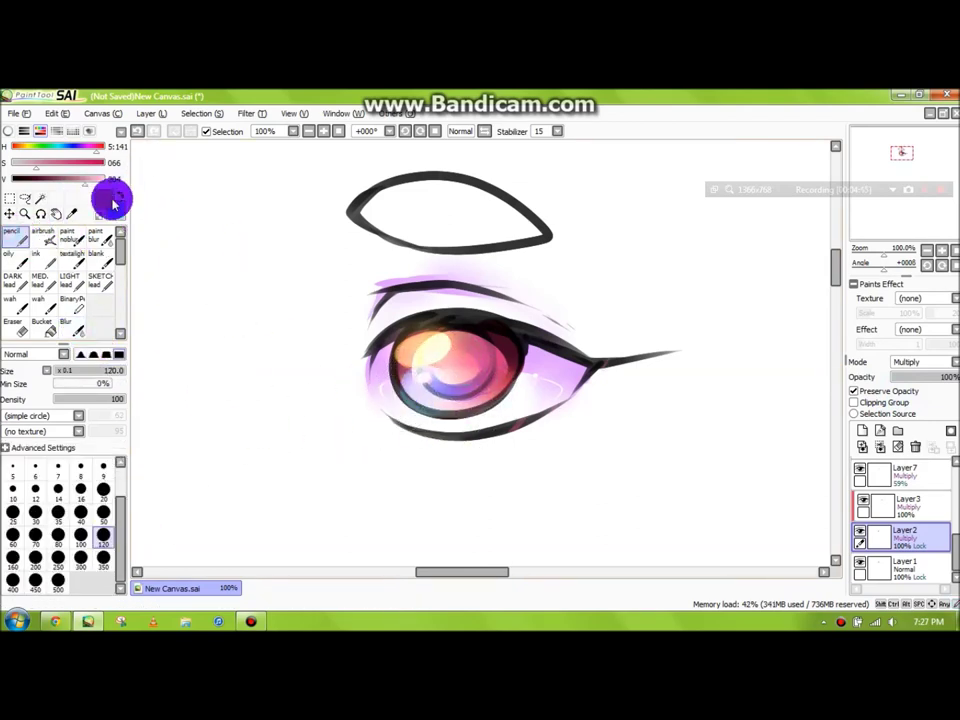
pyautogui.click(120, 196)
pyautogui.moveTo(399, 368); pyautogui.dragTo(400, 396)
pyautogui.moveTo(389, 352); pyautogui.dragTo(388, 394)
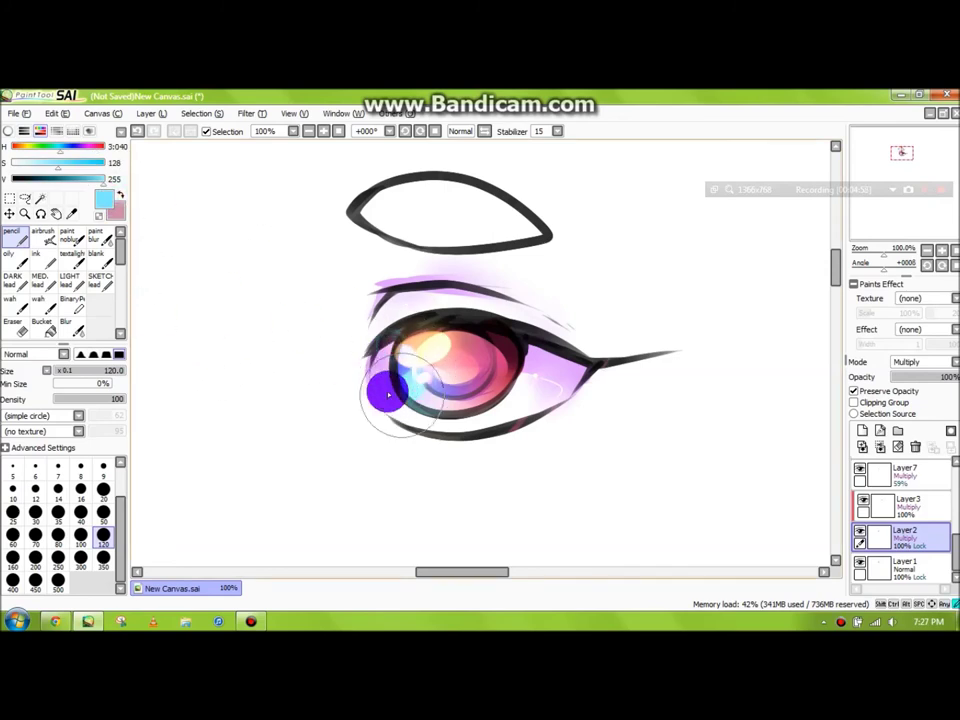
pyautogui.click(76, 327)
# Add a lime green patch to the outer side of the iris with the size 120 pencil and blur it in
pyautogui.click(14, 238)
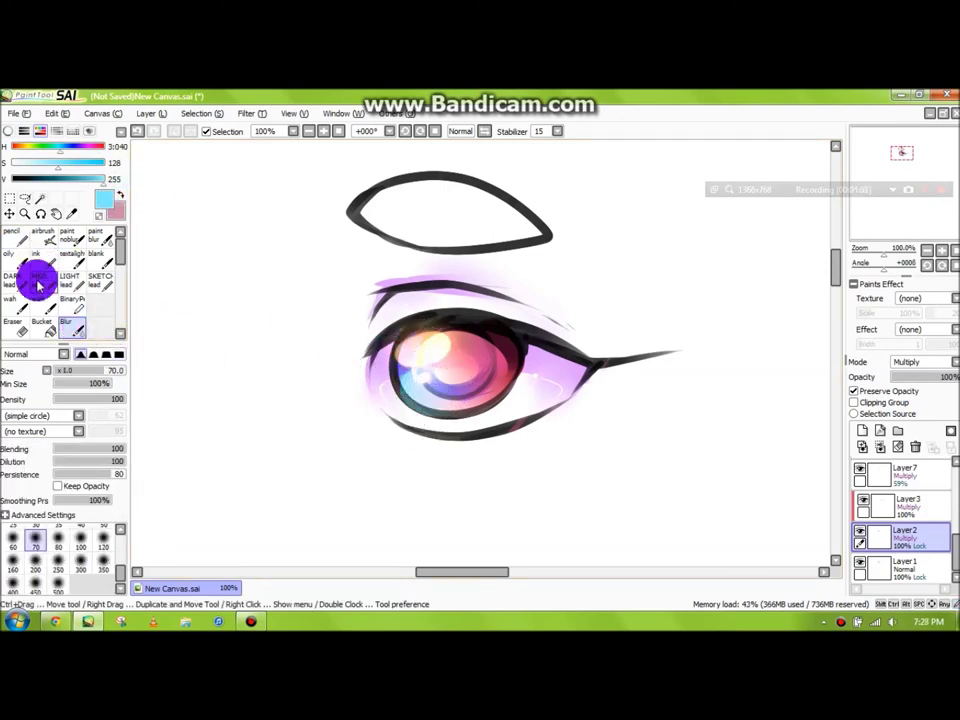
pyautogui.click(37, 146)
pyautogui.click(510, 375)
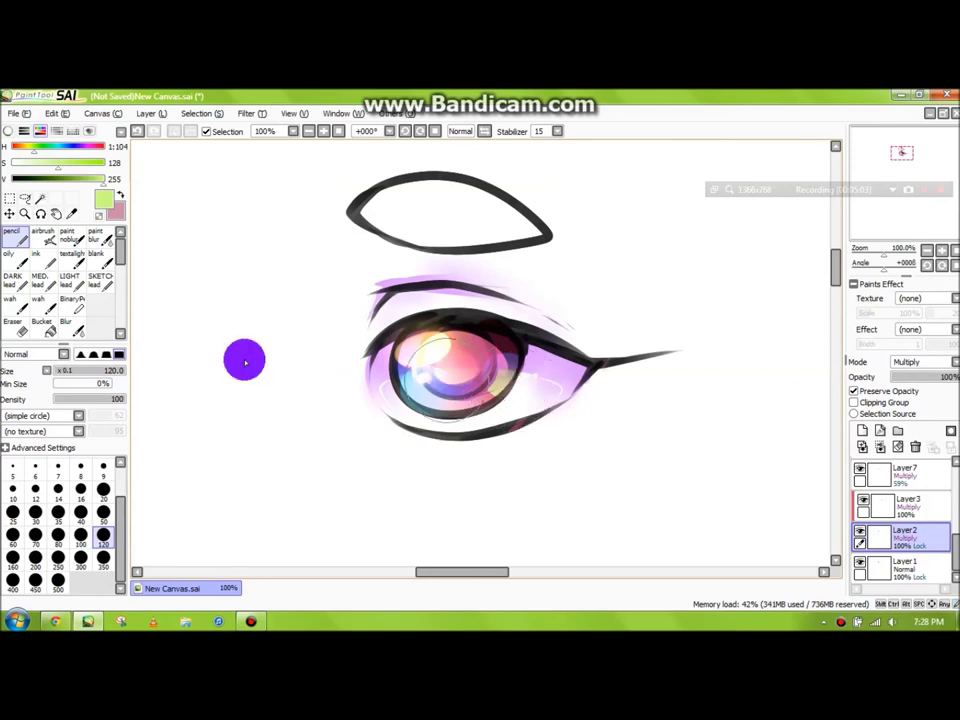
pyautogui.press('b')
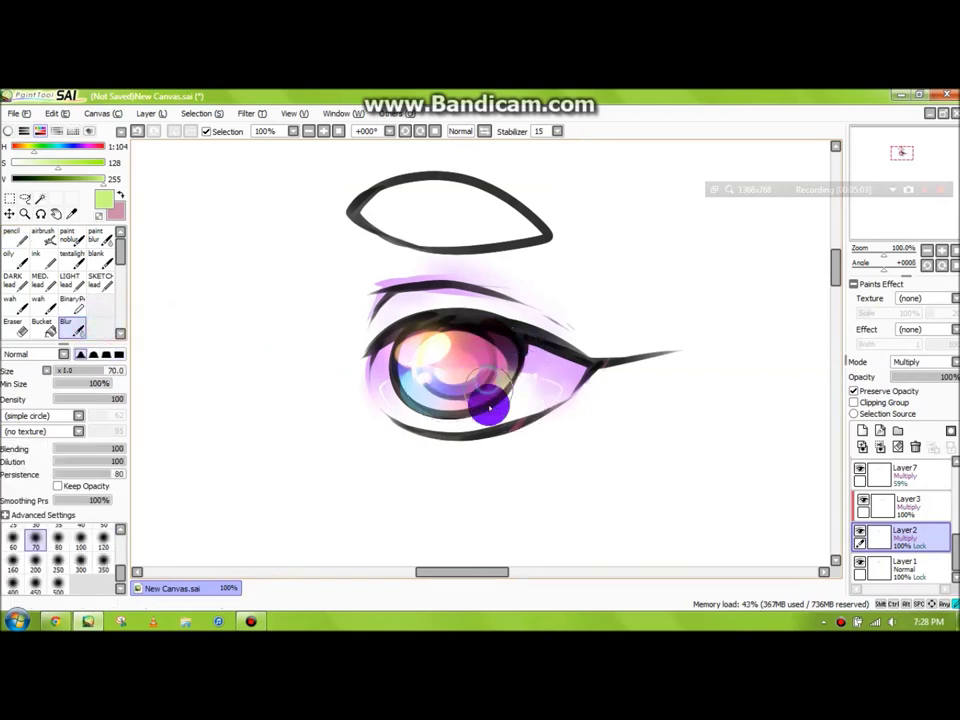
# Turn off Preserve Opacity on Layer1 and soften its iris area with the Blur brush at size 70
pyautogui.click(910, 566)
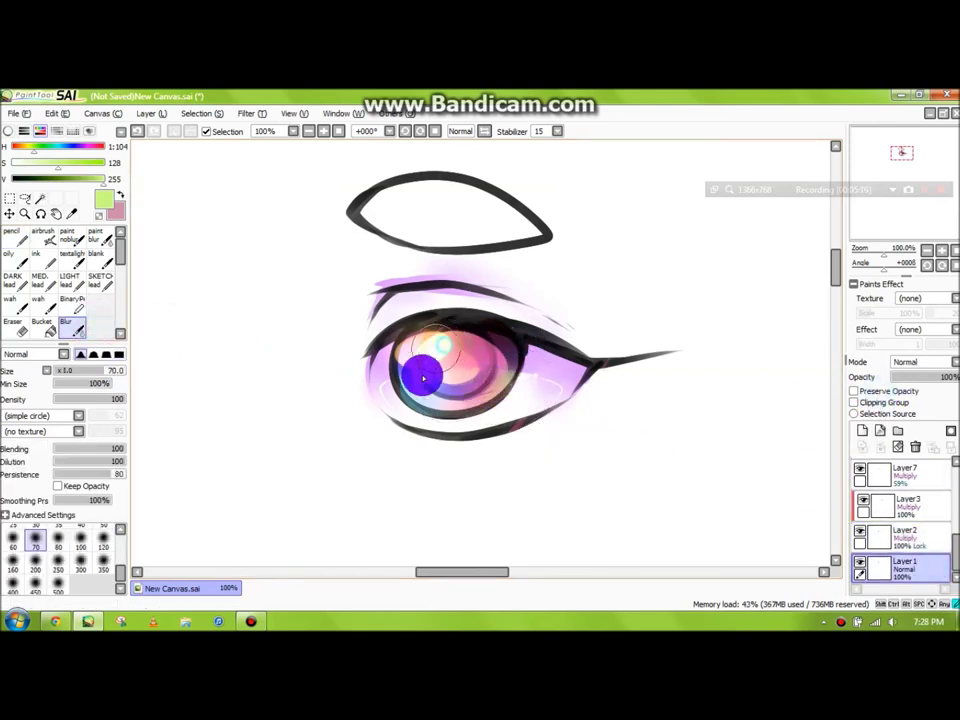
pyautogui.moveTo(474, 349); pyautogui.dragTo(455, 393)
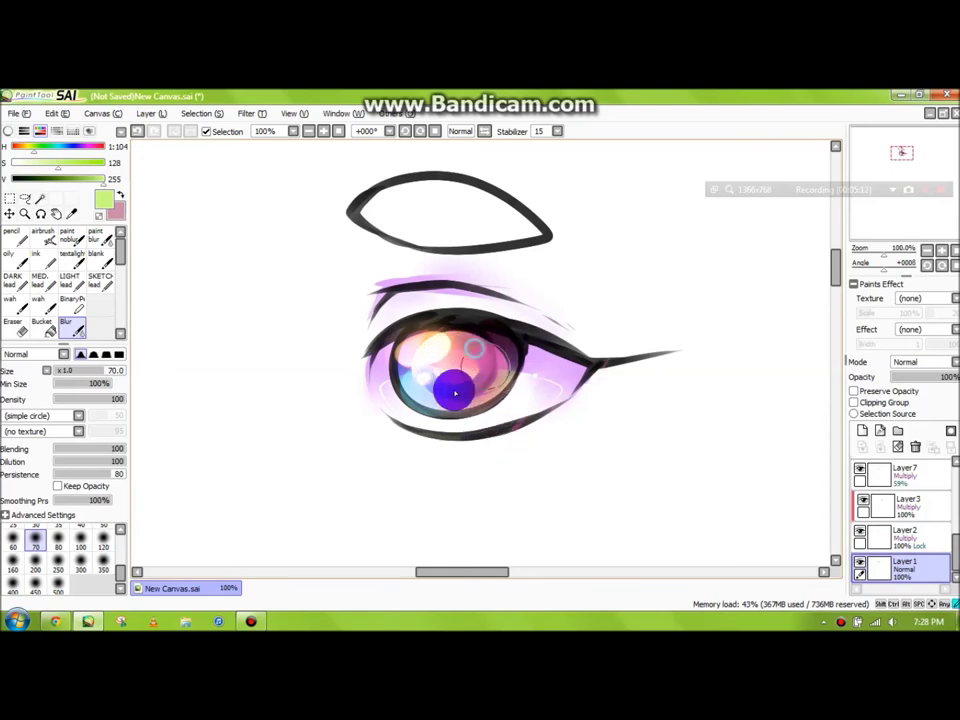
pyautogui.moveTo(474, 347)
pyautogui.mouseDown()
pyautogui.moveTo(420, 366)
pyautogui.moveTo(476, 388)
pyautogui.mouseUp()
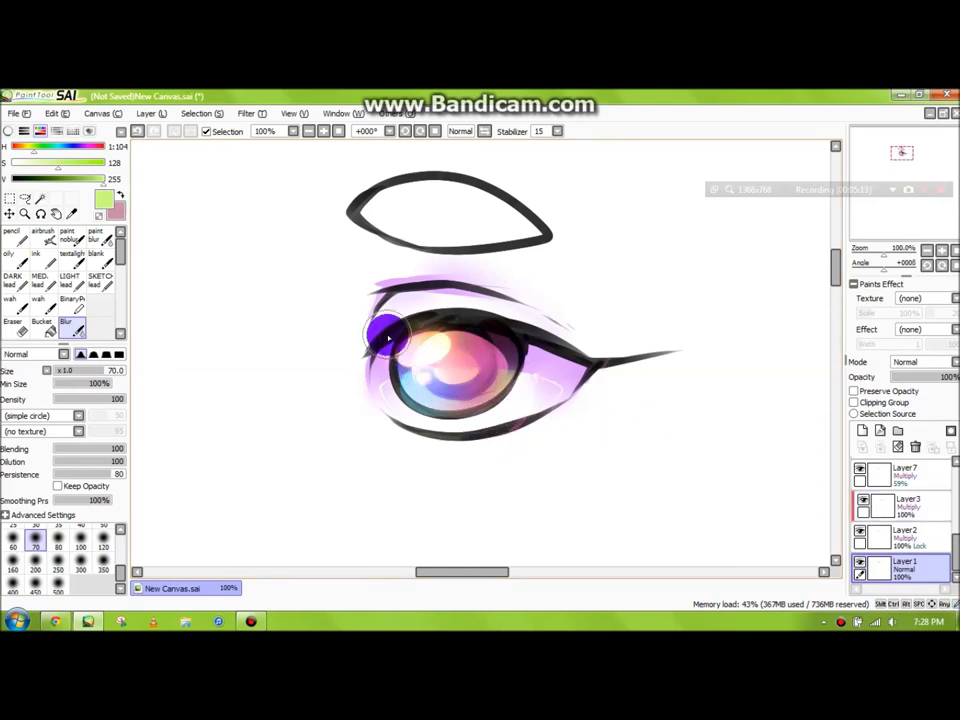
# Add a new top layer and draw a white ring around the pupil with an arc beneath it, using the size 20 pencil
pyautogui.scroll(-2, 385, 337)
pyautogui.scroll(4, 427, 317)
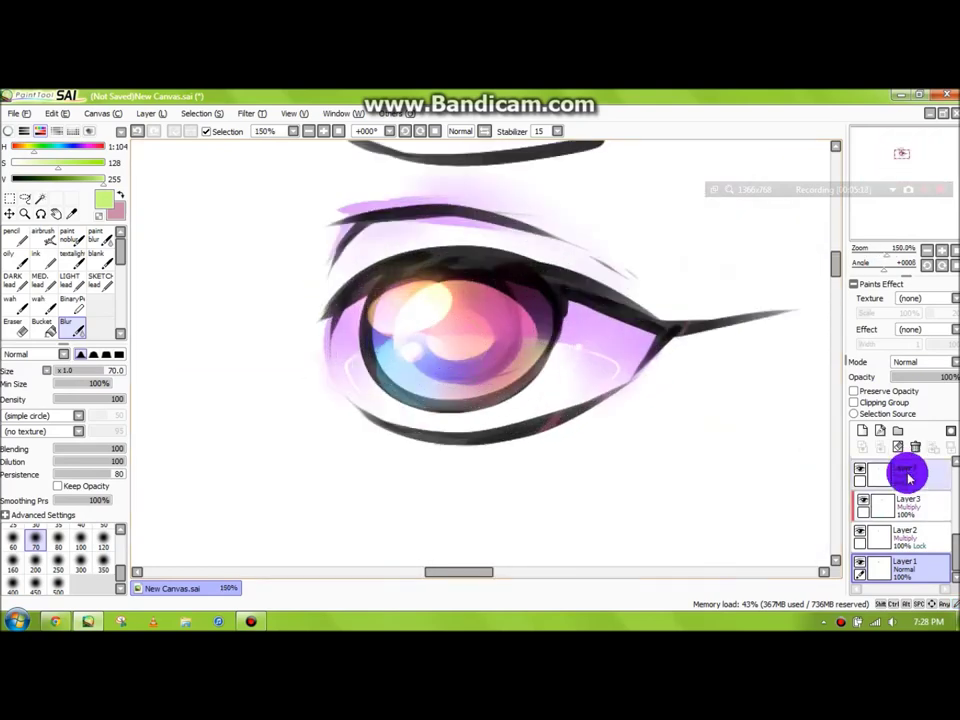
pyautogui.click(866, 432)
pyautogui.moveTo(60, 162); pyautogui.dragTo(17, 178)
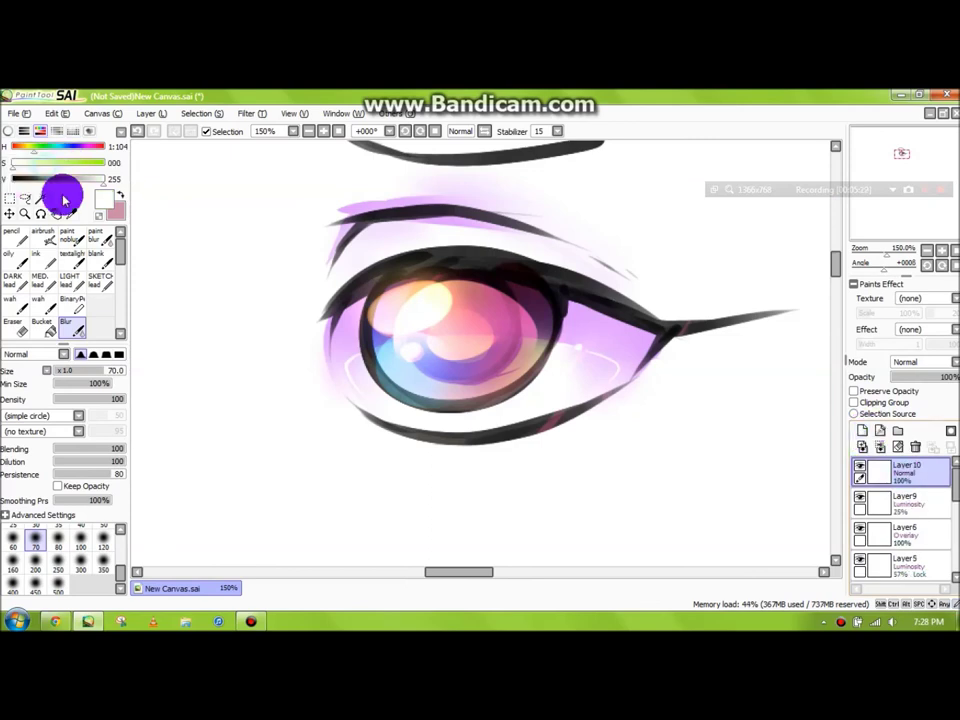
pyautogui.click(20, 240)
pyautogui.moveTo(119, 530); pyautogui.dragTo(119, 500)
pyautogui.click(111, 486)
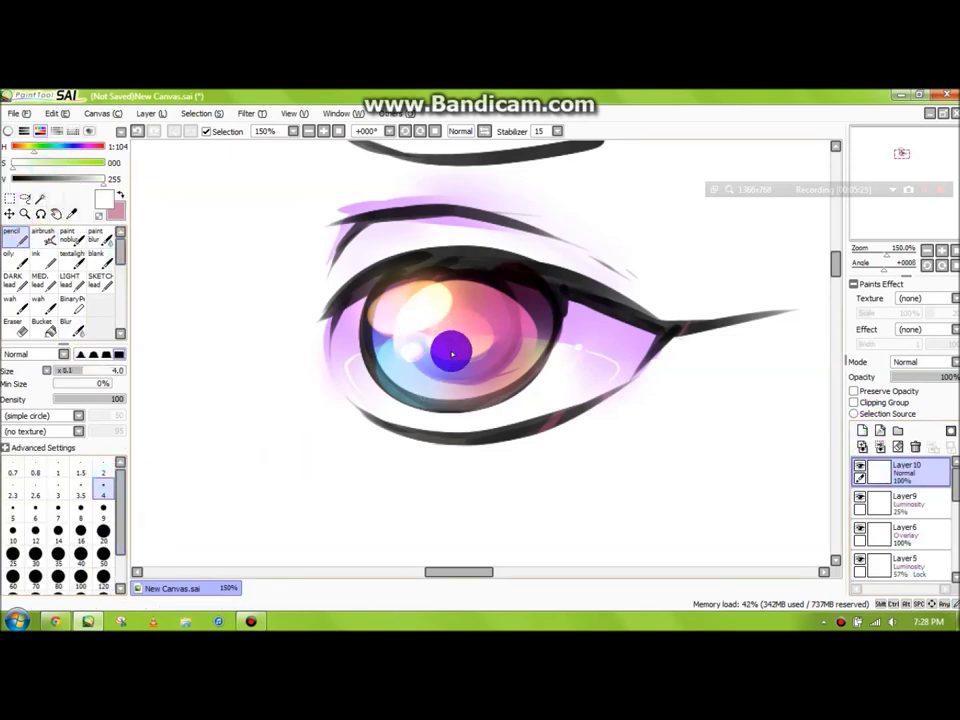
pyautogui.click(103, 531)
pyautogui.moveTo(430, 338); pyautogui.dragTo(488, 314)
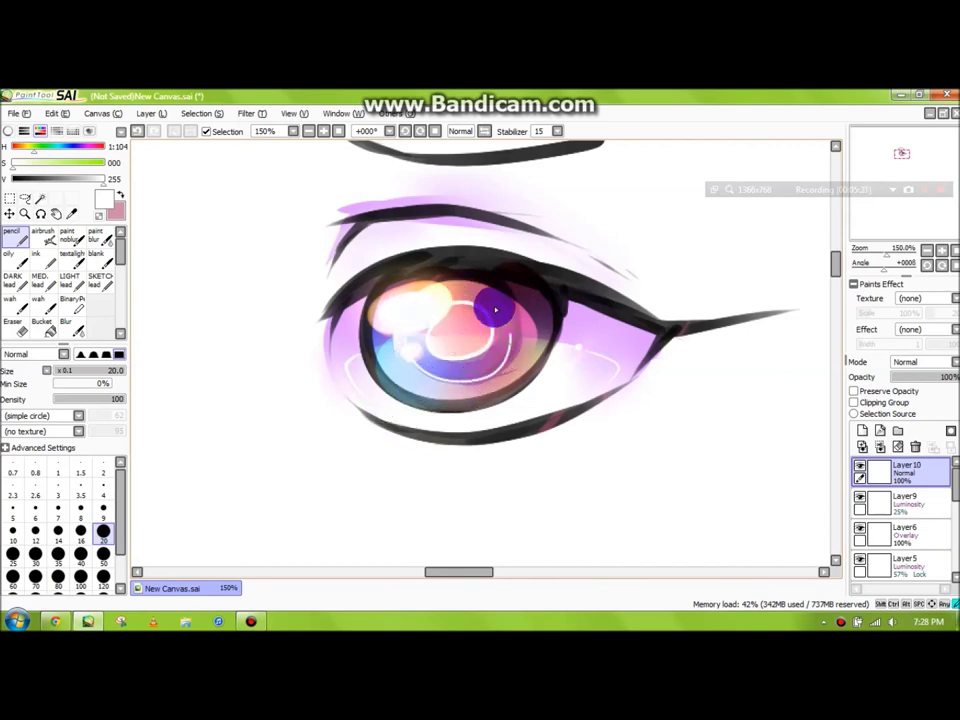
# Remove the outer white arc and draw a small white circle inside the pupil ring with the size 1 pencil
pyautogui.click(58, 467)
pyautogui.moveTo(470, 393)
pyautogui.mouseDown()
pyautogui.moveTo(399, 345)
pyautogui.moveTo(500, 288)
pyautogui.mouseUp()
pyautogui.moveTo(429, 372)
pyautogui.mouseDown()
pyautogui.moveTo(507, 331)
pyautogui.moveTo(451, 300)
pyautogui.moveTo(421, 318)
pyautogui.mouseUp()
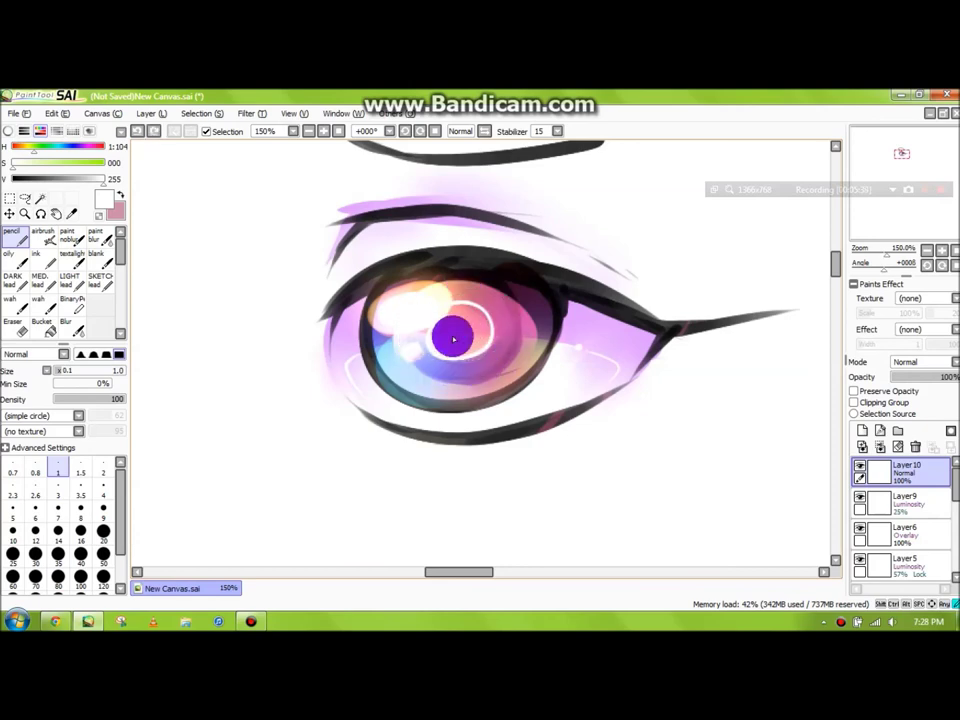
pyautogui.click(927, 250)
pyautogui.click(927, 250)
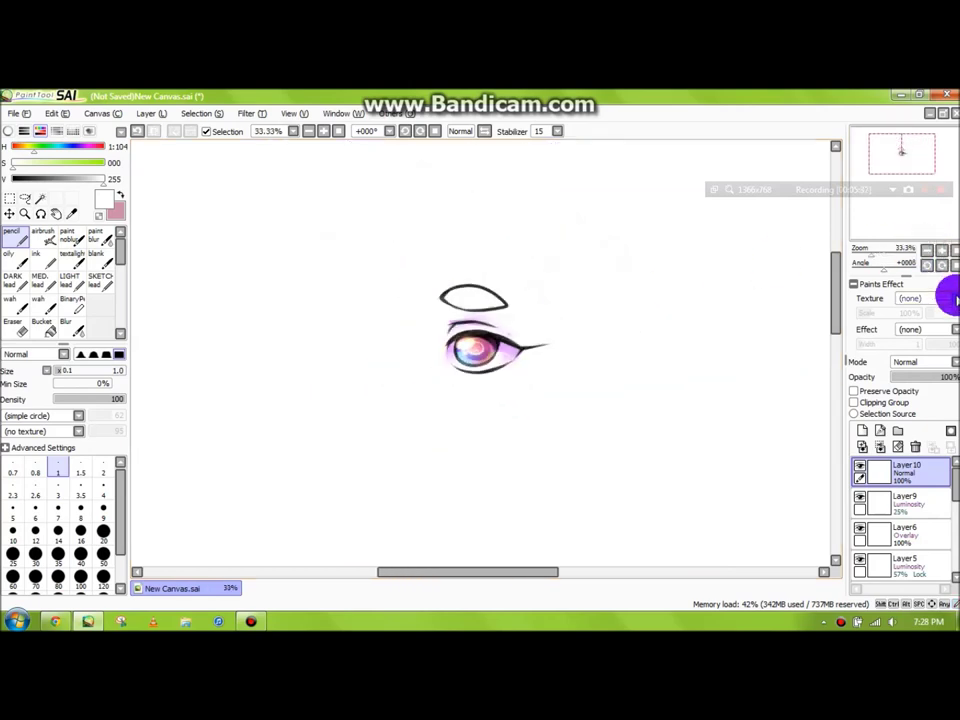
pyautogui.scroll(3, 575, 318)
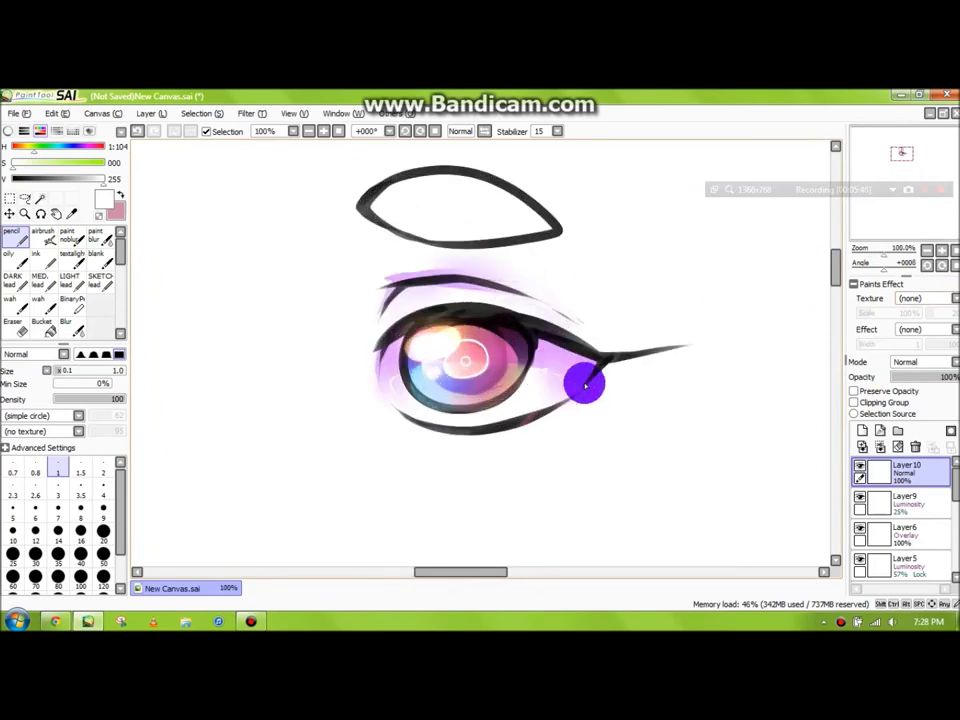